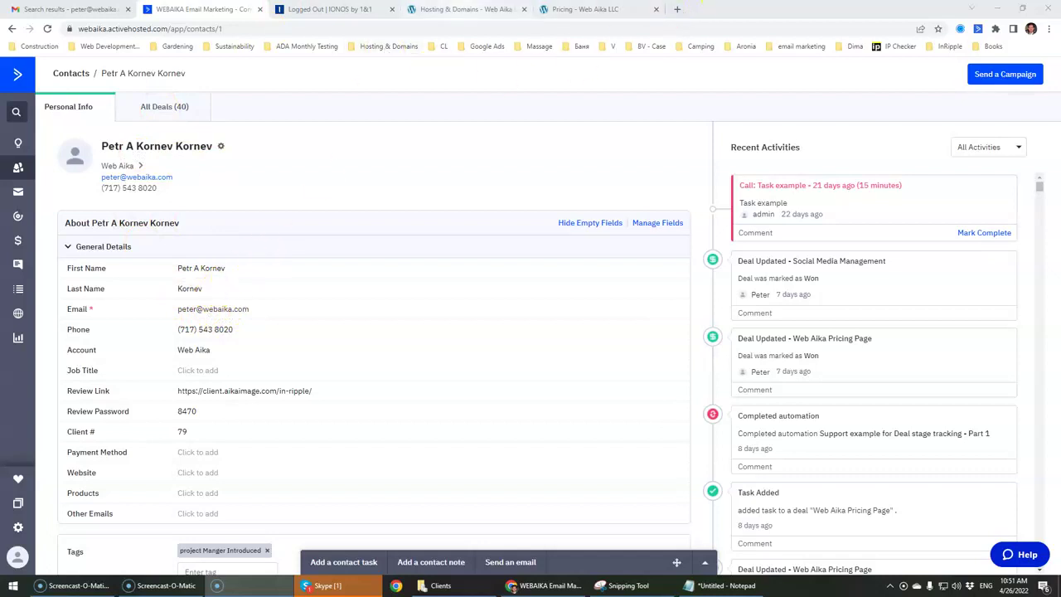
Step: Close the logged-out IONOS page and open ionos.com in a new incognito window
left_click(329, 10)
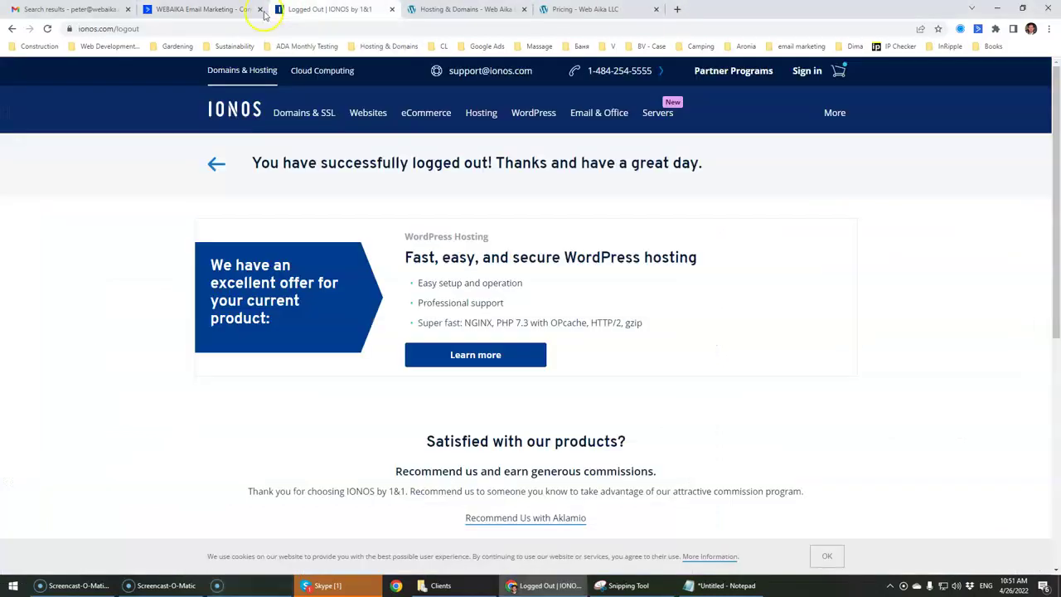
left_click(392, 9)
left_click(1048, 29)
left_click(963, 72)
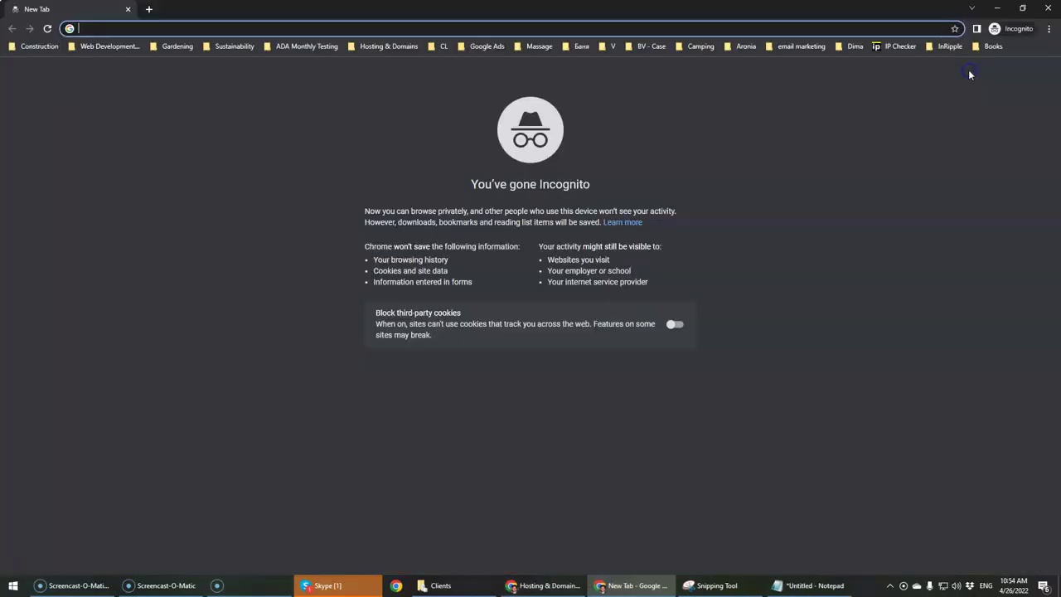
type("ionos.com")
key("Return")
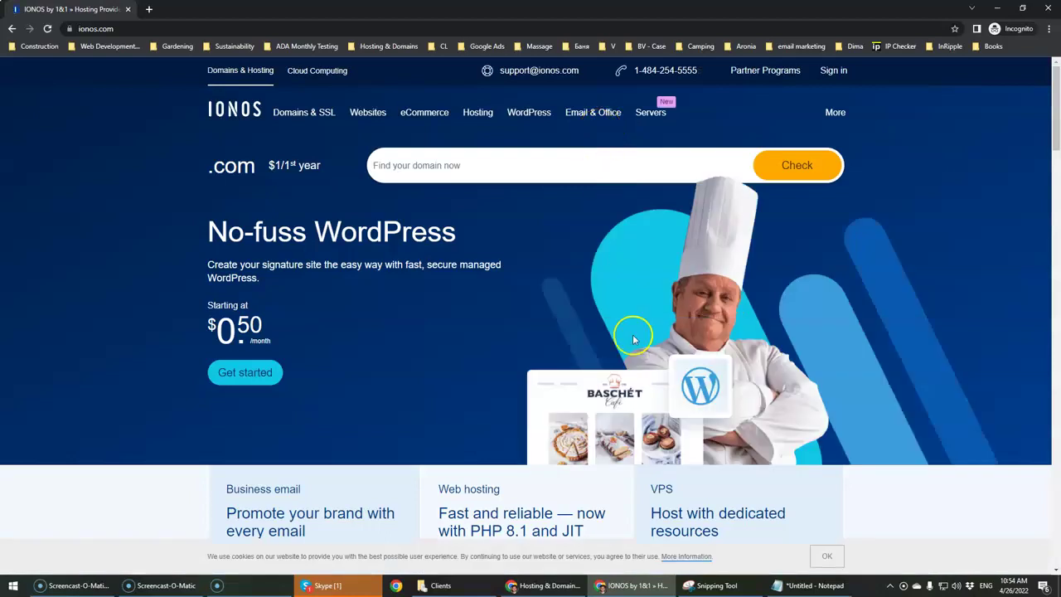
Step: Return to the Web Aika browser window and clear the newlifeglobalmin.org entry from the domain search
mouse_move(554, 590)
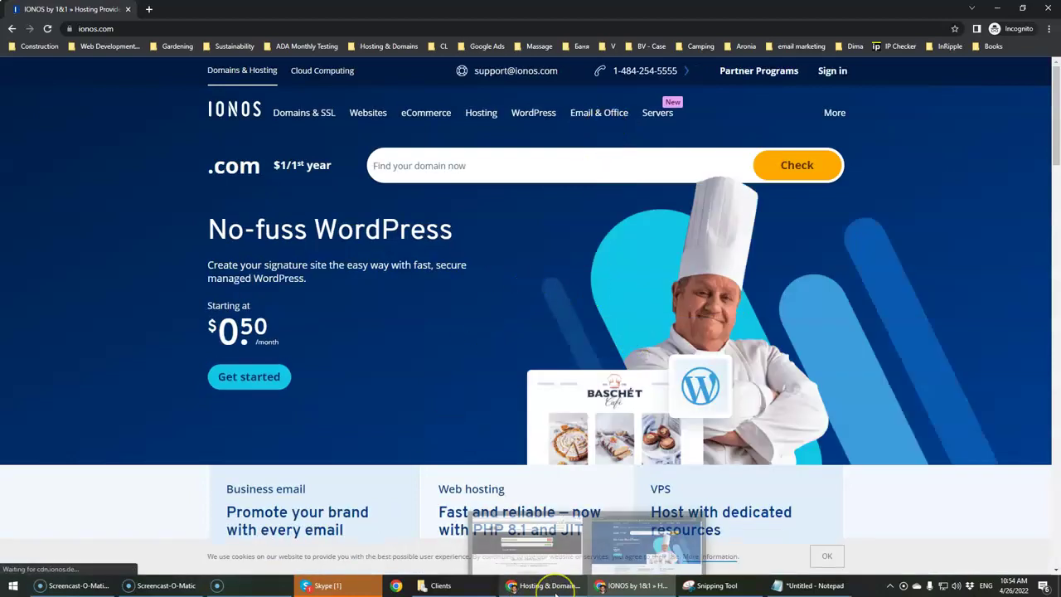
left_click(554, 590)
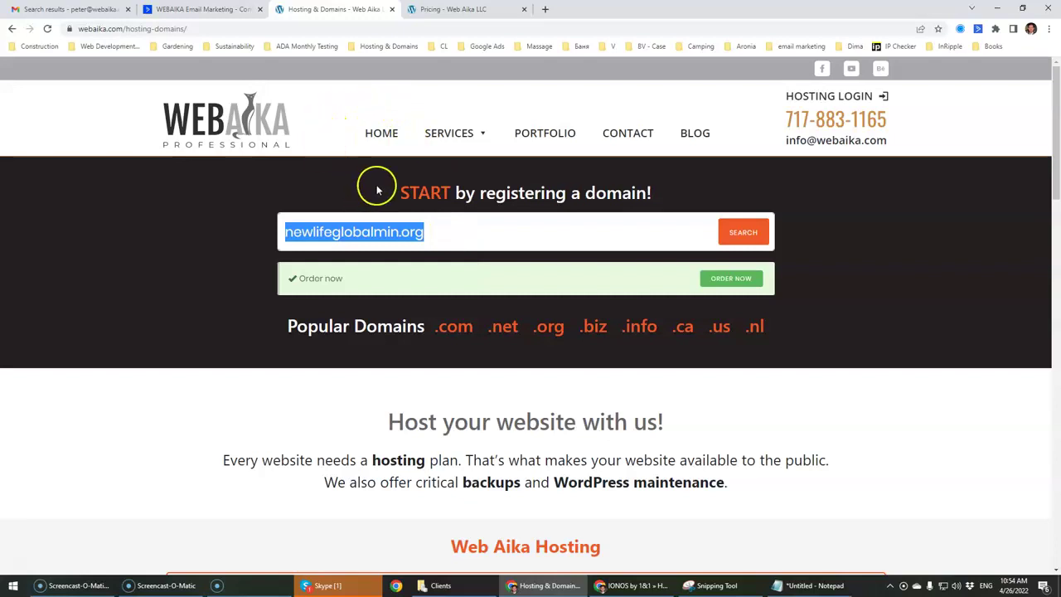
left_click(448, 229)
left_click_drag(448, 230, 288, 229)
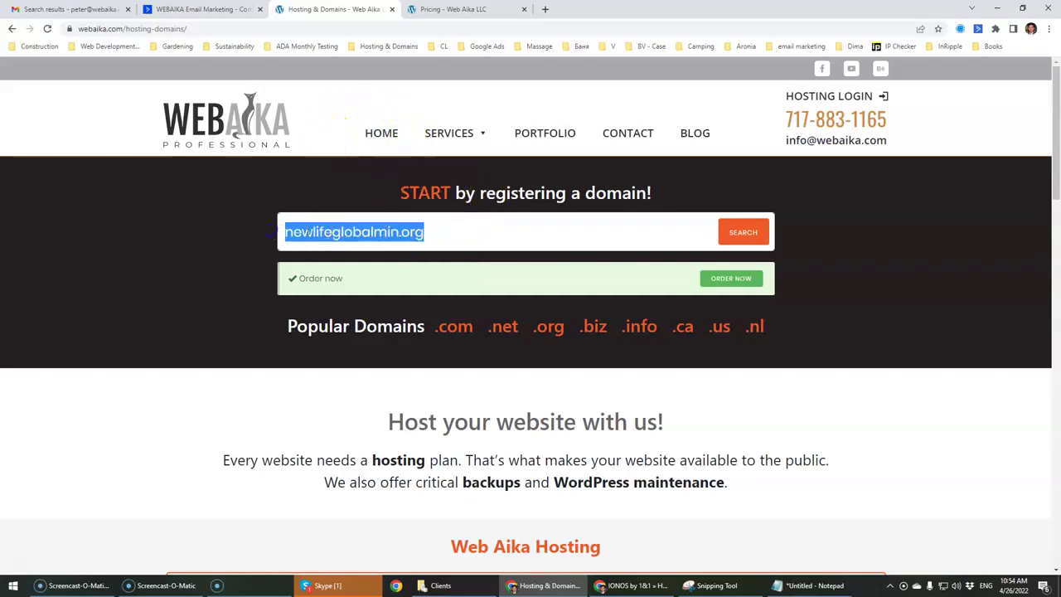
left_click(362, 232)
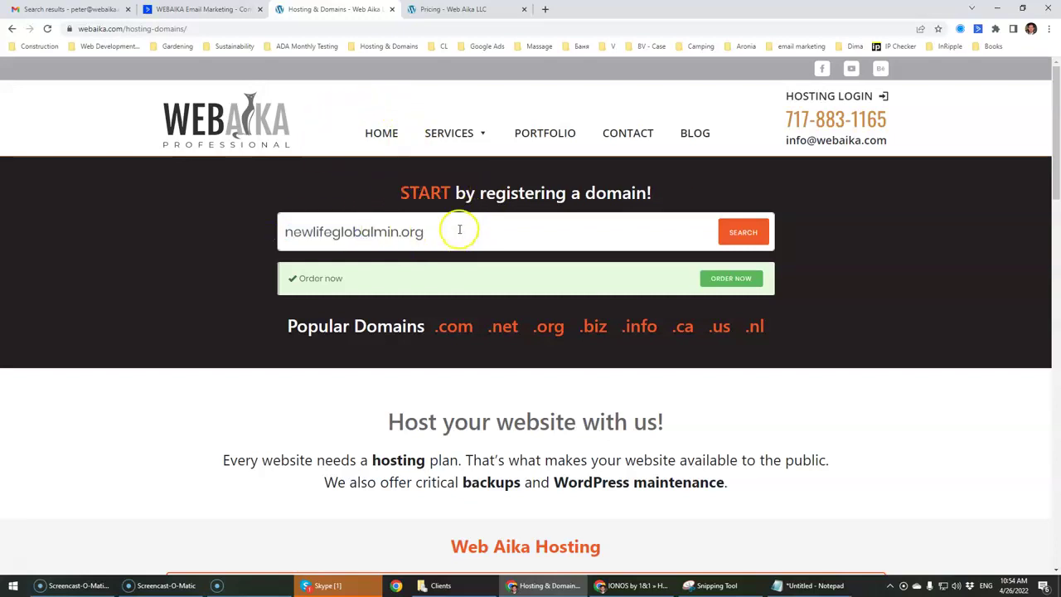
left_click_drag(444, 232, 269, 246)
key("BackSpace")
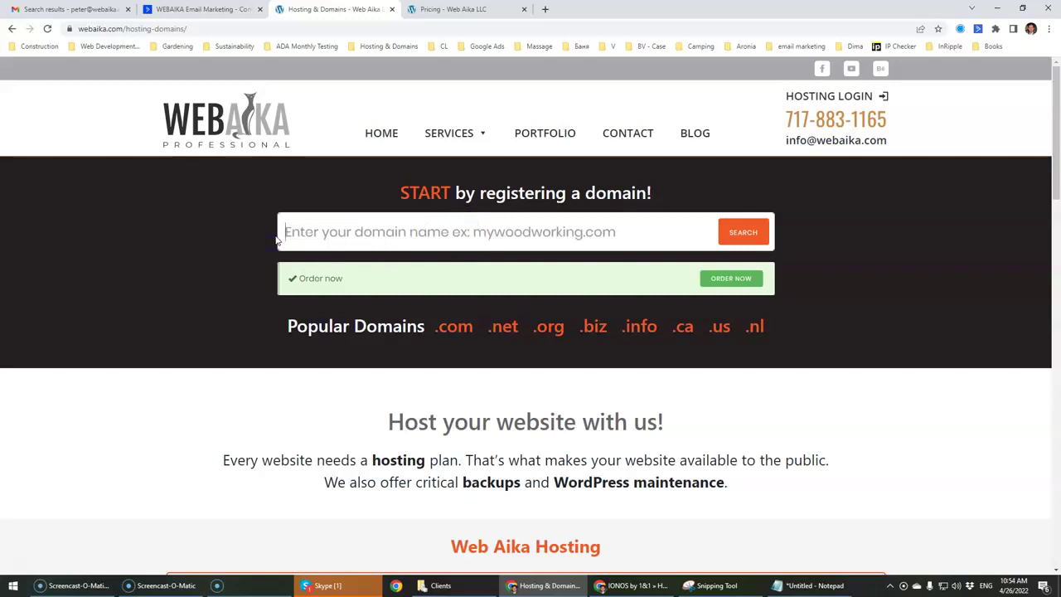
Step: Reopen the Hosting & Domains page and search for a .com domain made of the client's surname followed by 25
mouse_move(478, 143)
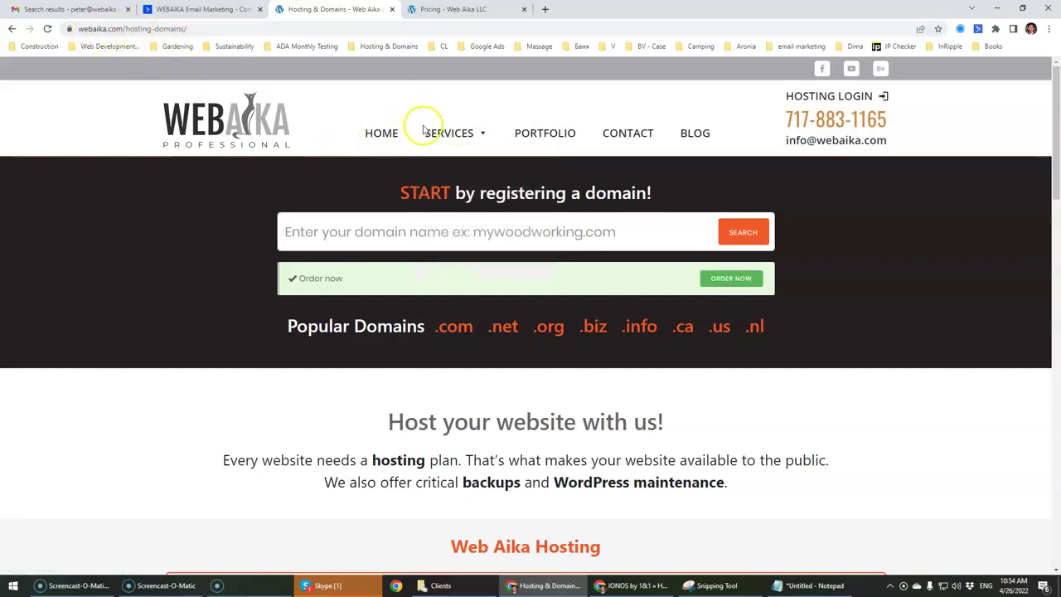
mouse_move(429, 132)
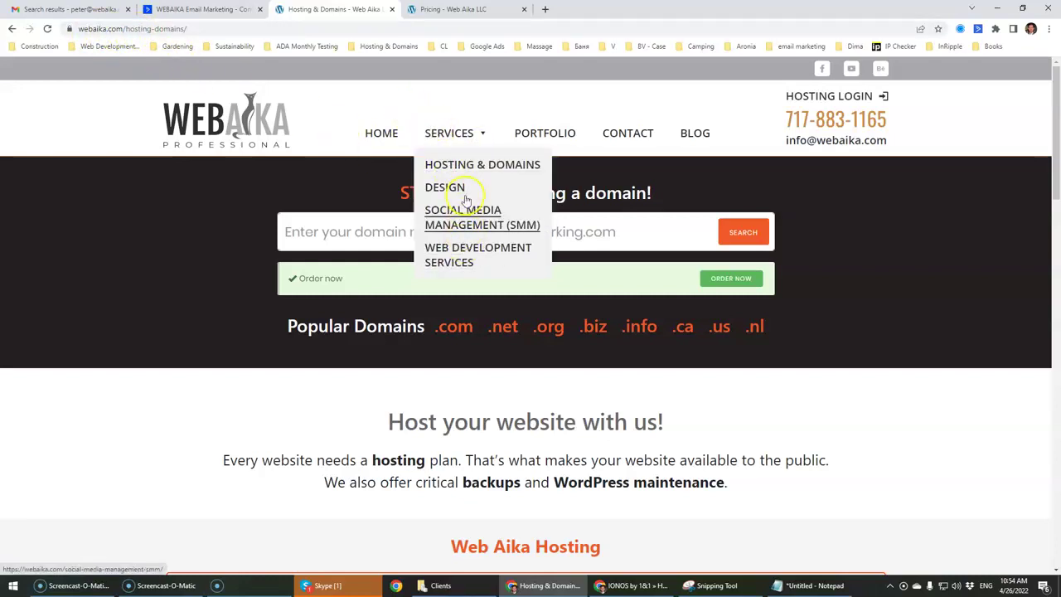
left_click(480, 170)
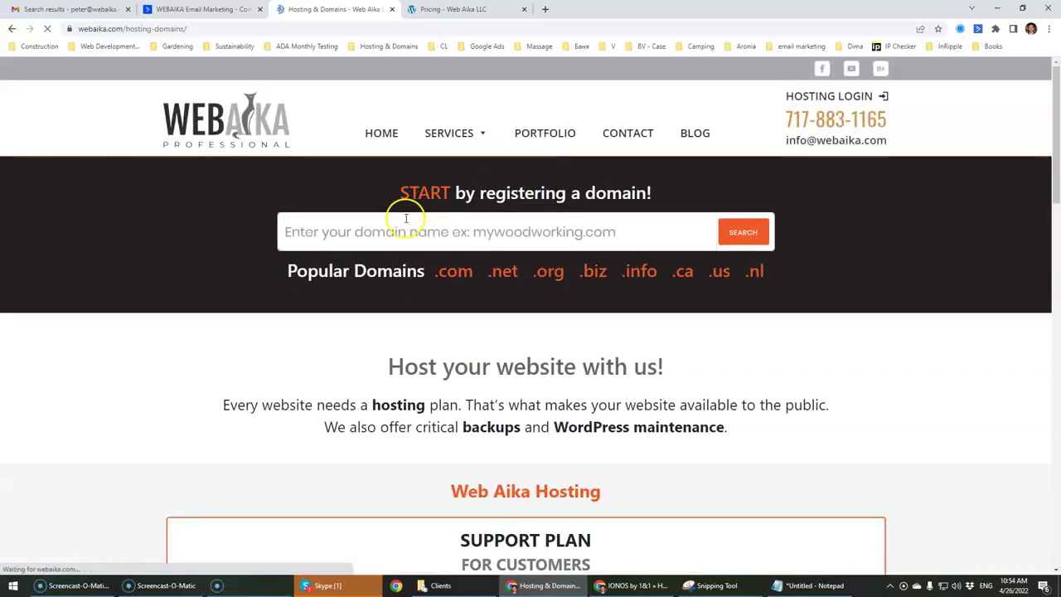
left_click(435, 214)
type("a")
key("BackSpace")
type("kornev25.com")
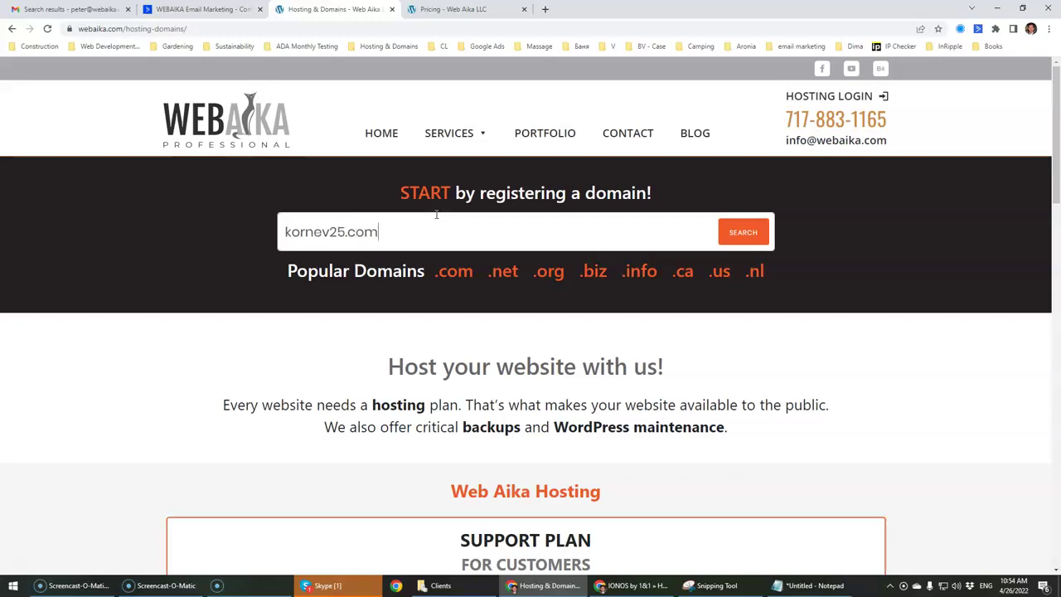
key("Return")
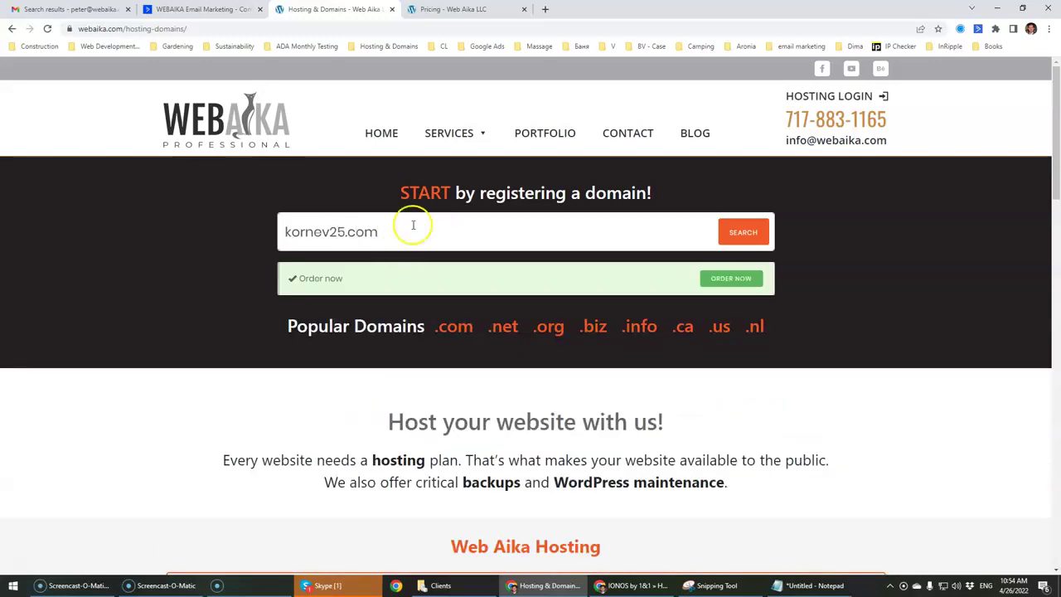
Step: Examine the domain search result, the searched domain name and the list of popular domain extensions
left_click_drag(437, 327, 554, 326)
triple_click(459, 336)
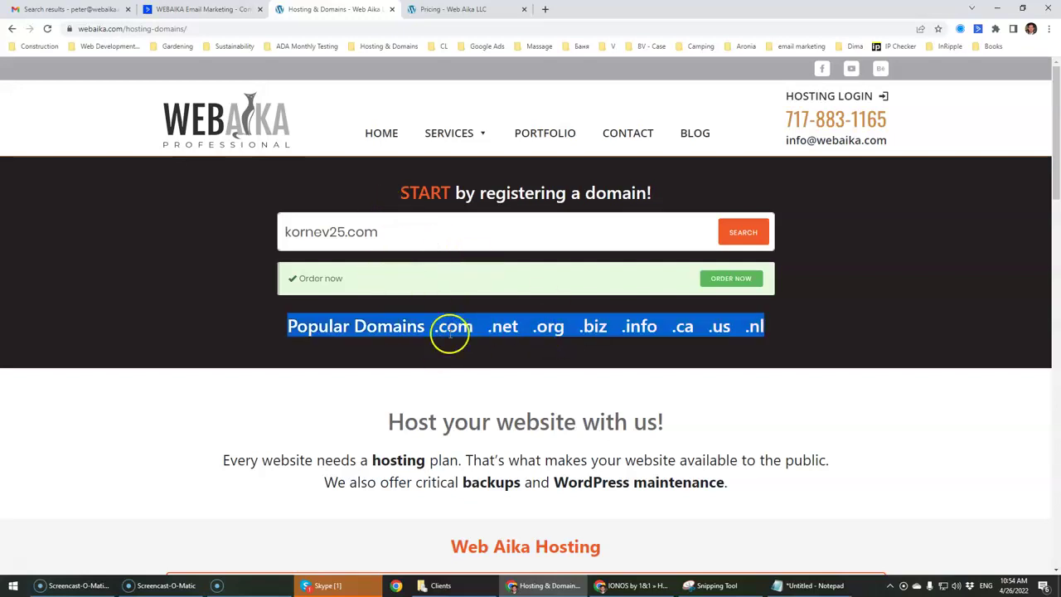
left_click(457, 338)
left_click_drag(468, 327, 441, 329)
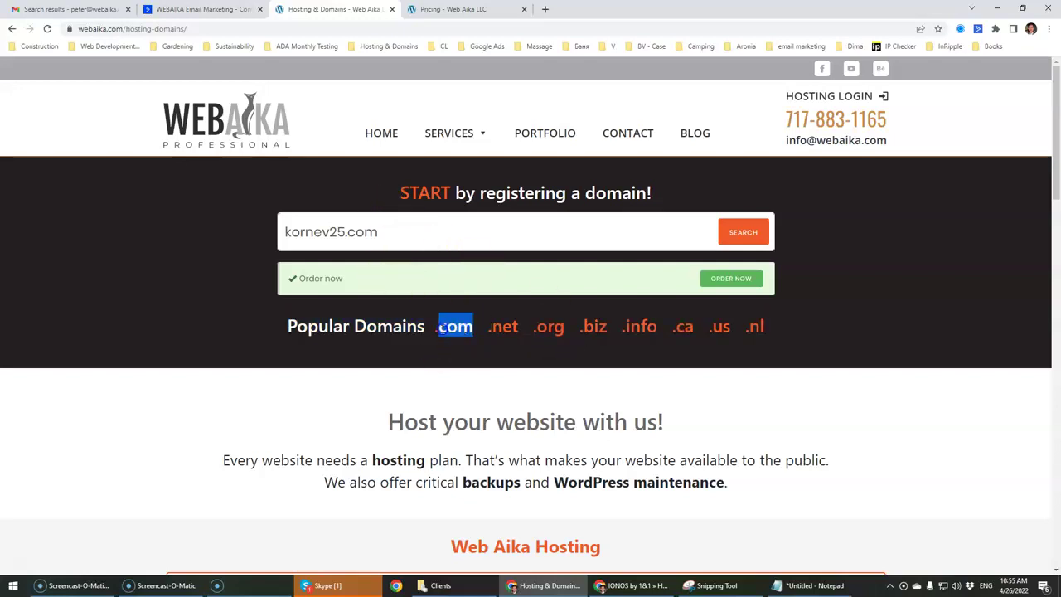
double_click(367, 235)
left_click(387, 232)
left_click_drag(386, 232, 275, 245)
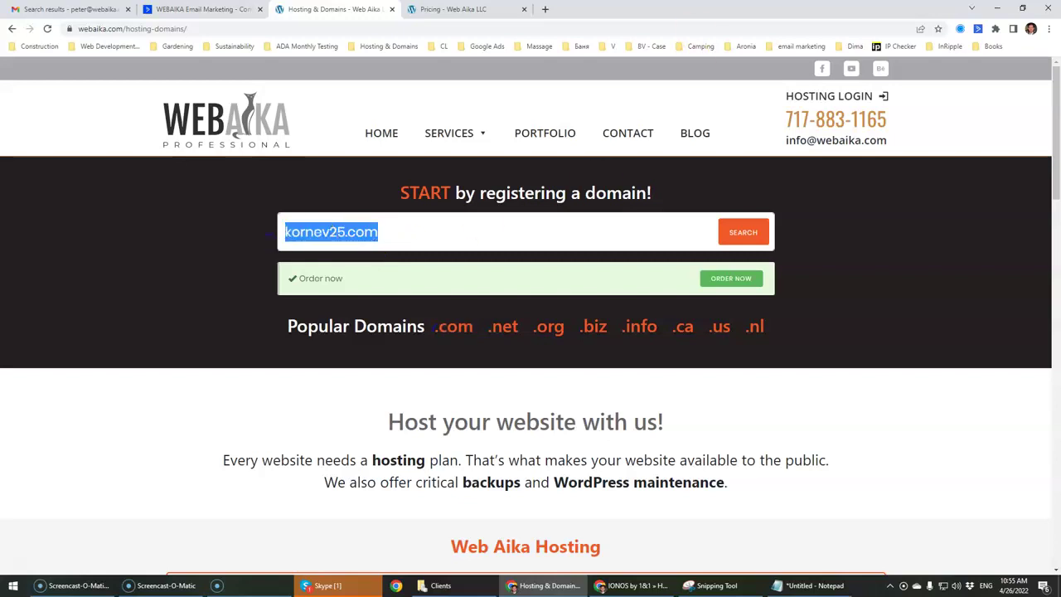
left_click(439, 220)
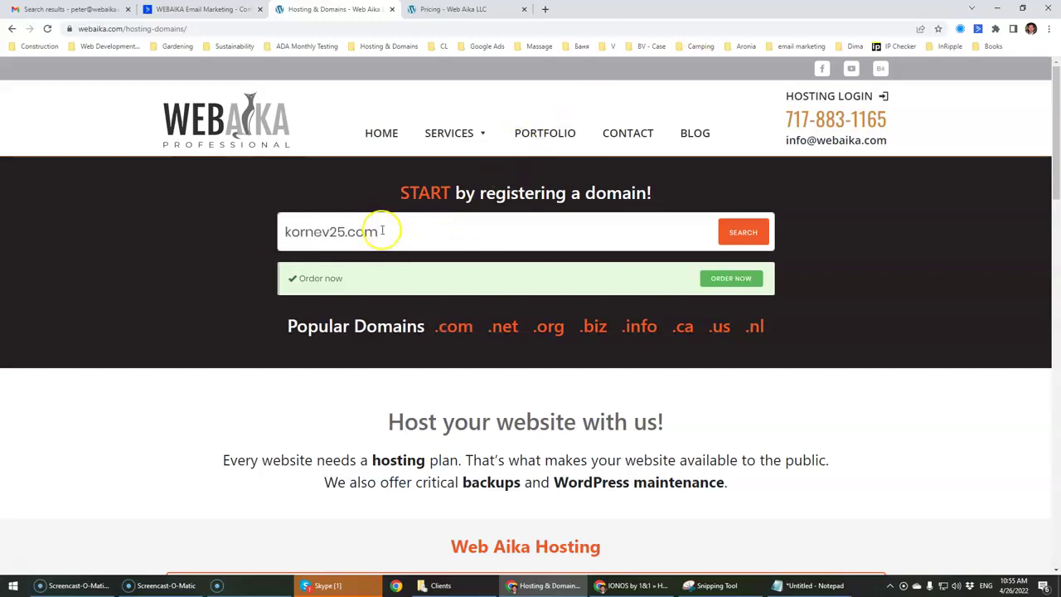
left_click_drag(381, 231, 280, 237)
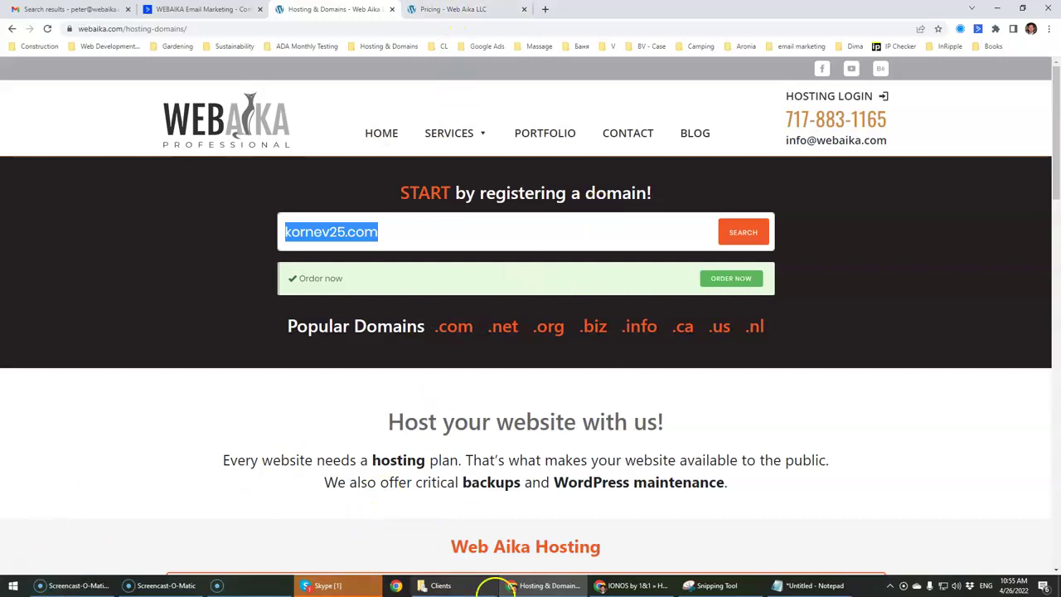
Step: Create a new folder in Clients in File Explorer, named with the number 224 and the client's name
left_click(638, 586)
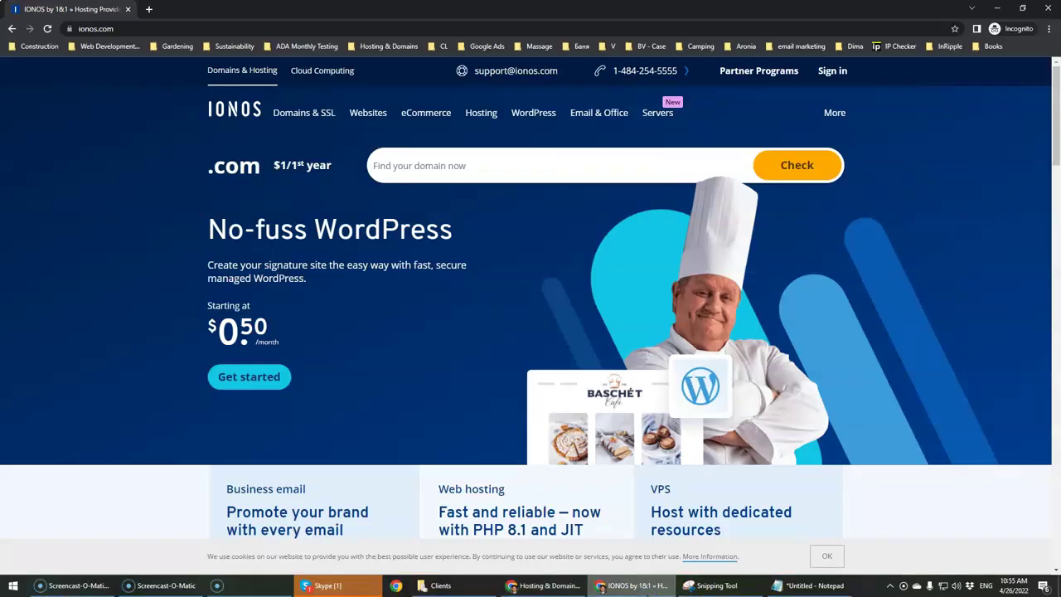
left_click(440, 585)
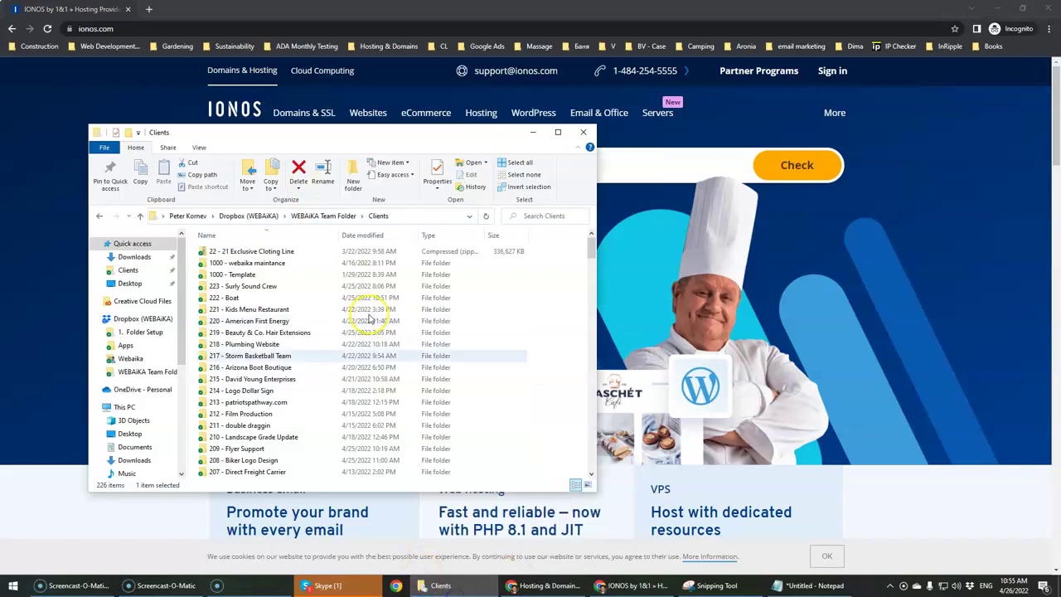
right_click(507, 331)
mouse_move(581, 305)
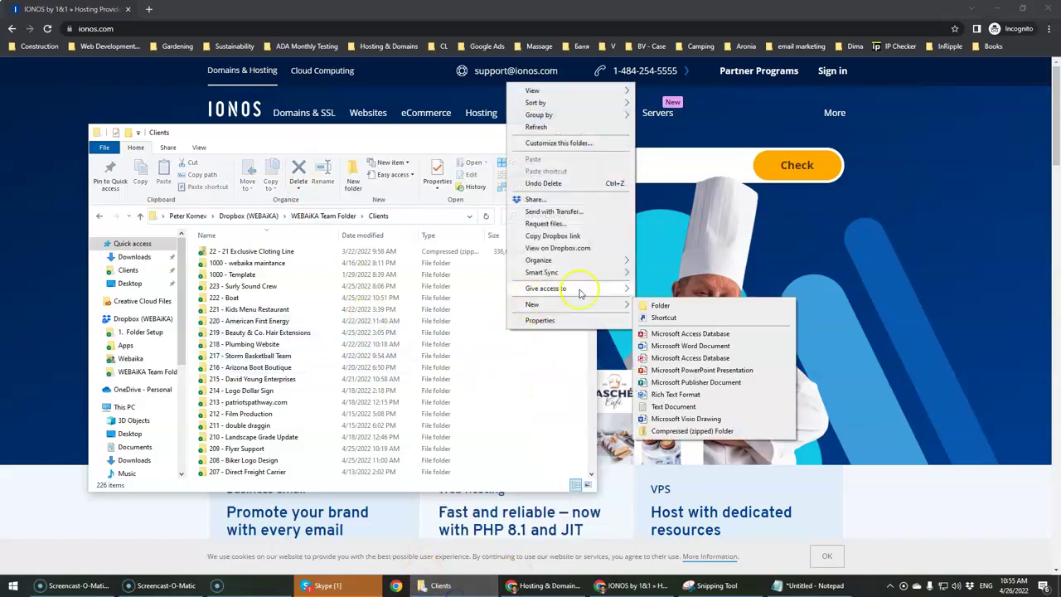
left_click(663, 305)
type("20")
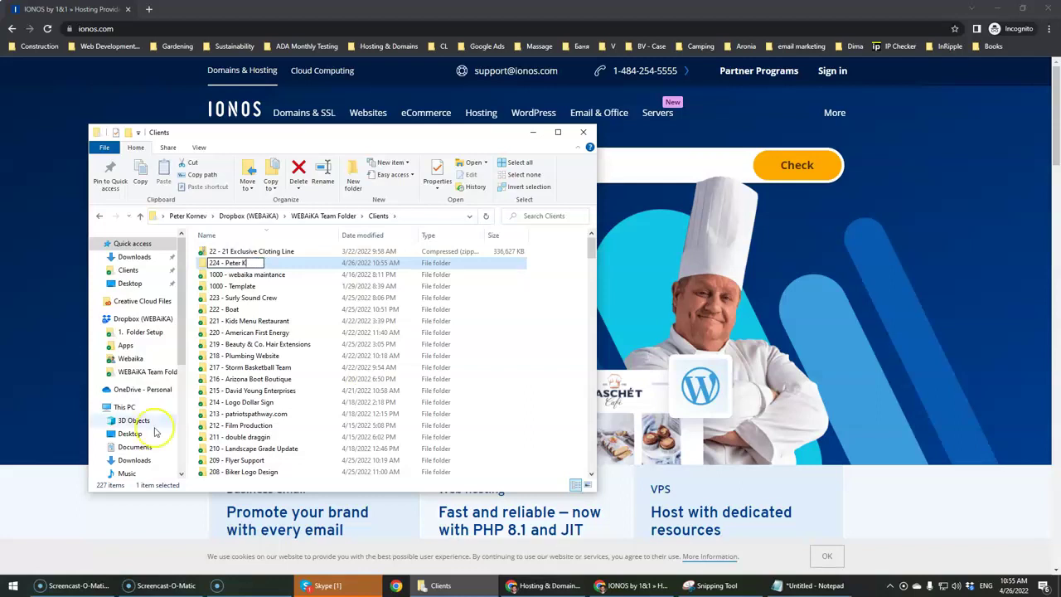
left_click(253, 286)
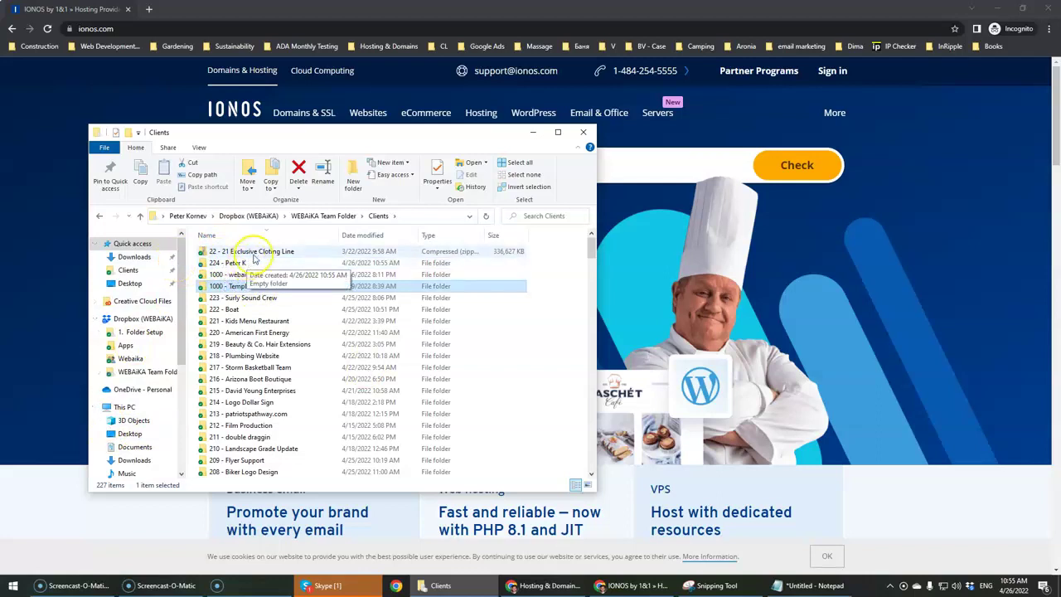
Step: Fill the new client folder 224 with the template's Design Files, domain_name.com, Legal and Notes folders and Access workbook
double_click(258, 251)
key("BackSpace")
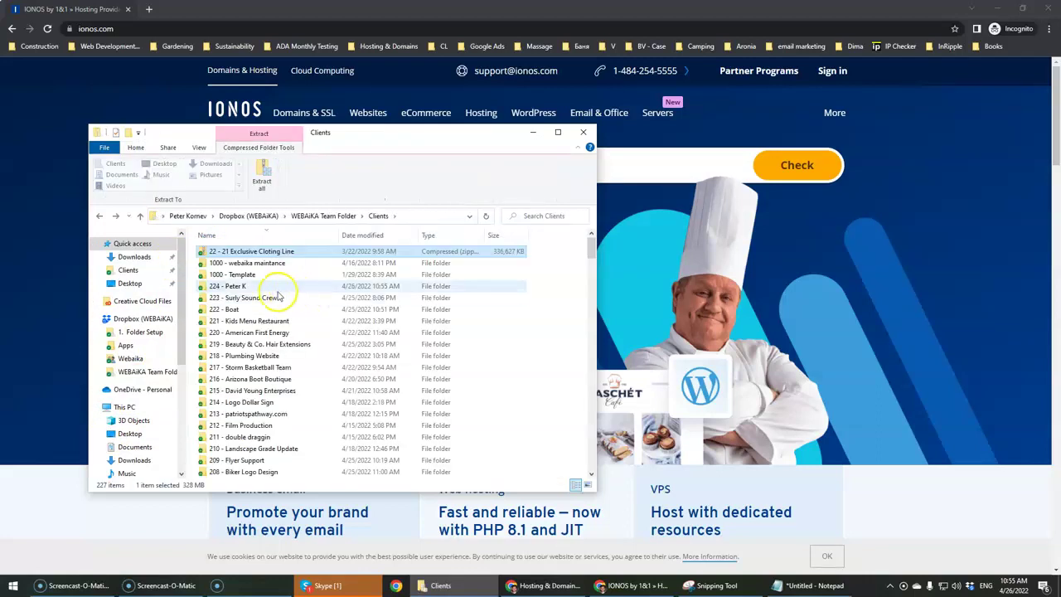
double_click(236, 286)
left_click_drag(241, 357, 265, 336)
left_click(329, 215)
left_click(293, 374)
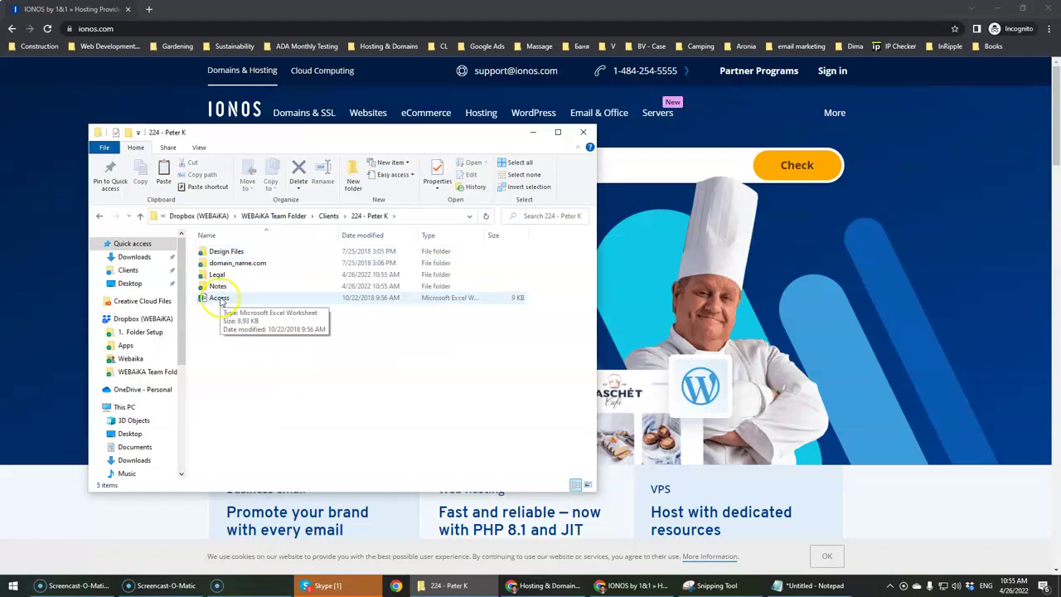
Step: Open the Access workbook in Excel and enter the description "Ionos - Domain" in cell B6
double_click(220, 299)
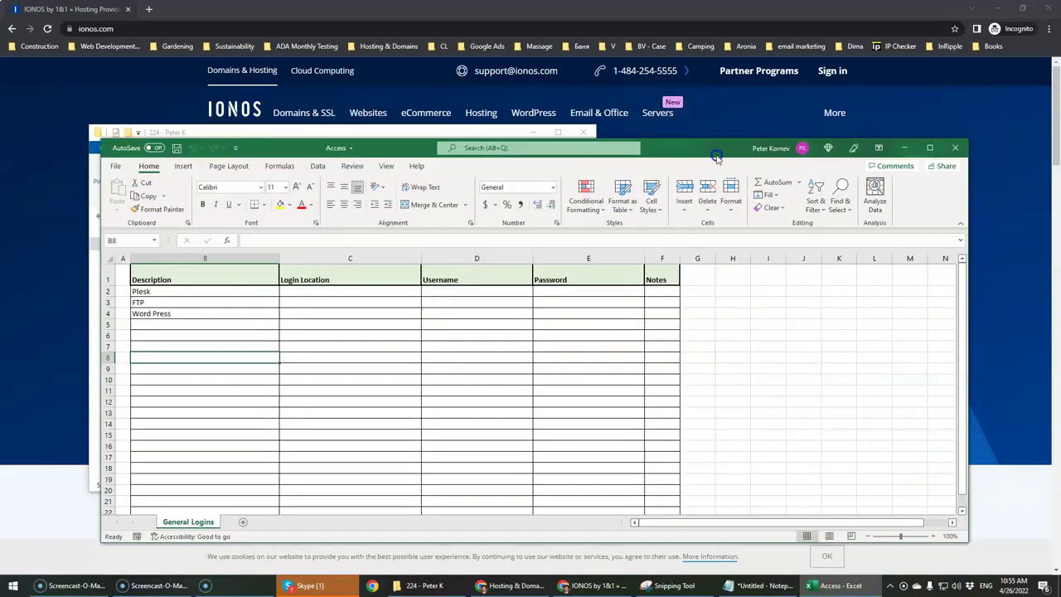
left_click_drag(732, 110, 728, 154)
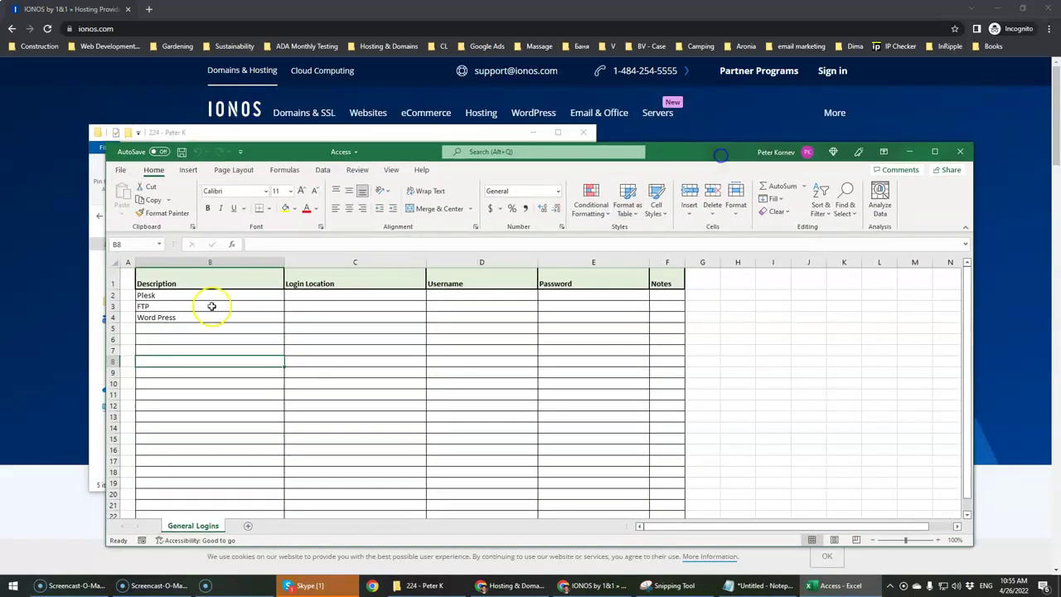
left_click(181, 338)
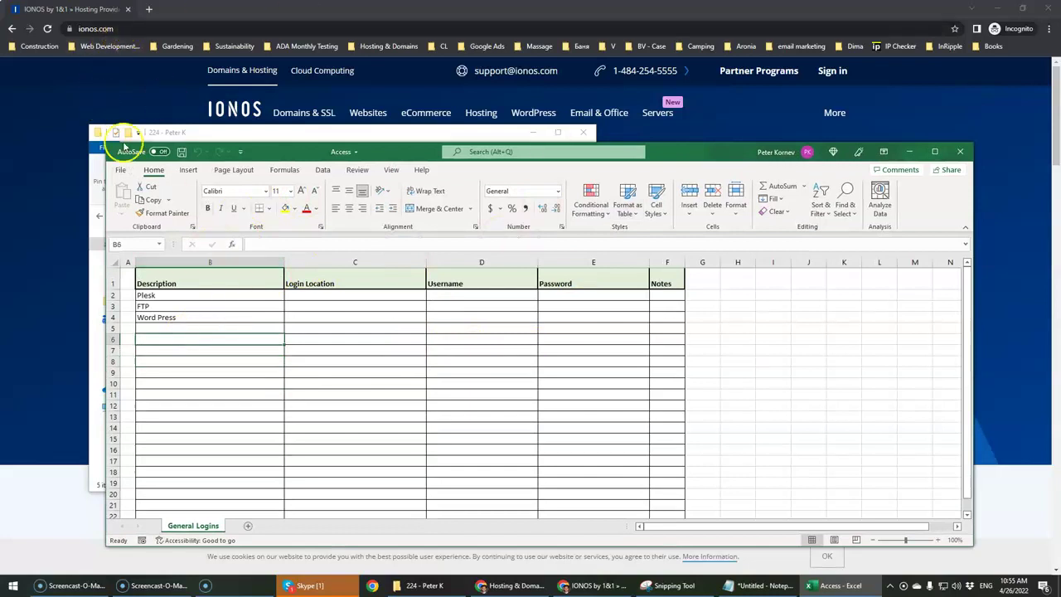
type("Ionos - Domain")
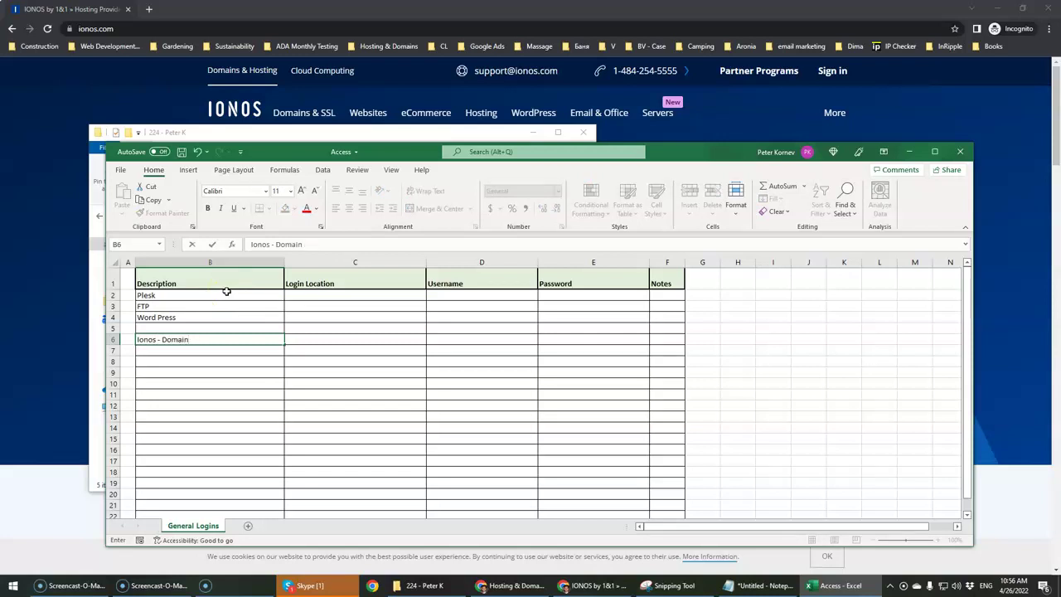
Step: Copy the IONOS site address from the incognito browser into the workbook's Login Location cell C6
left_click(317, 340)
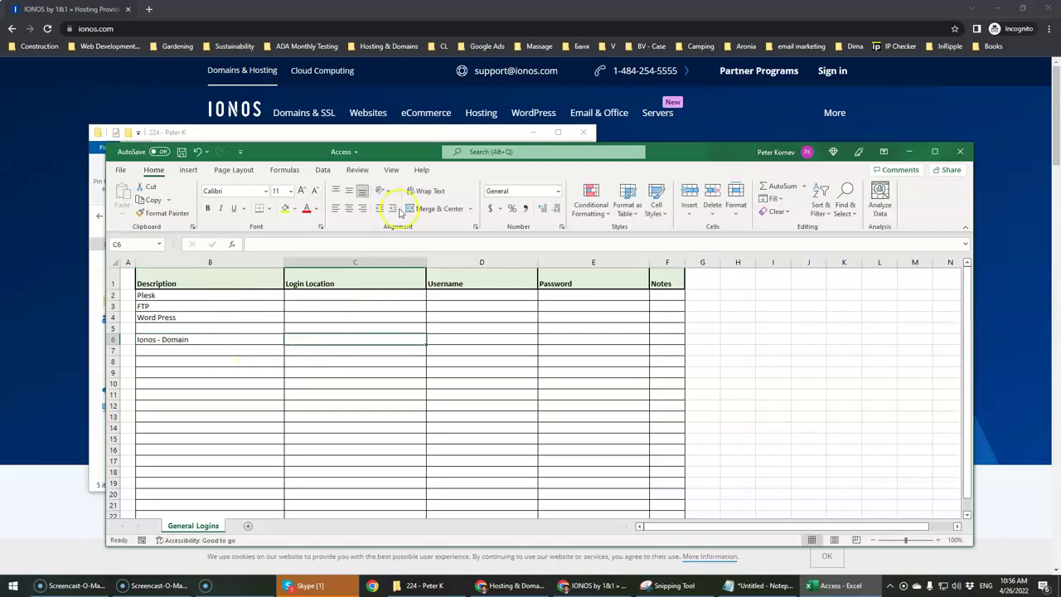
left_click(122, 34)
key("ctrl+c")
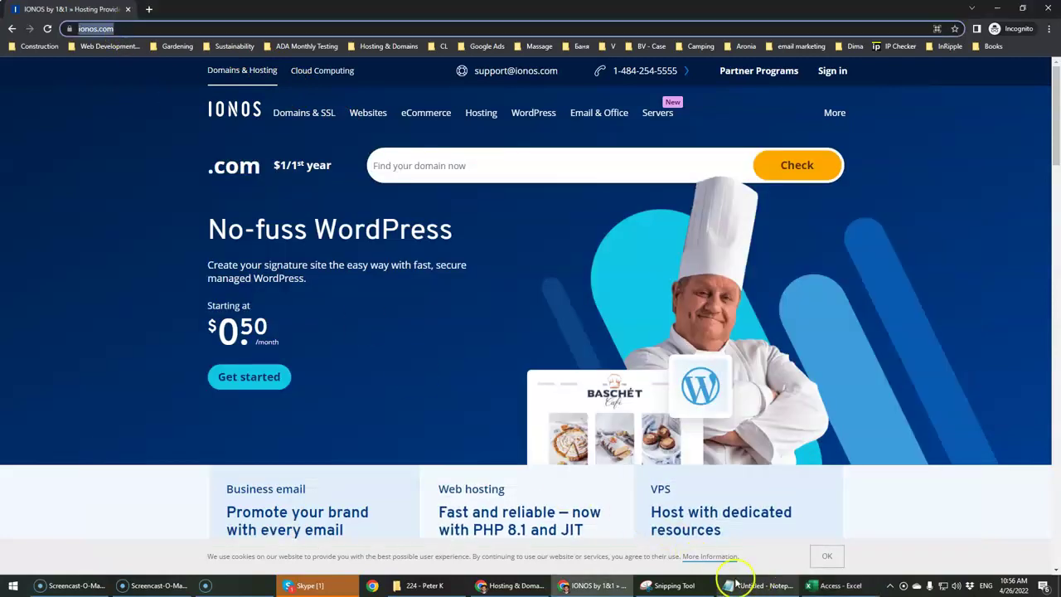
left_click(833, 585)
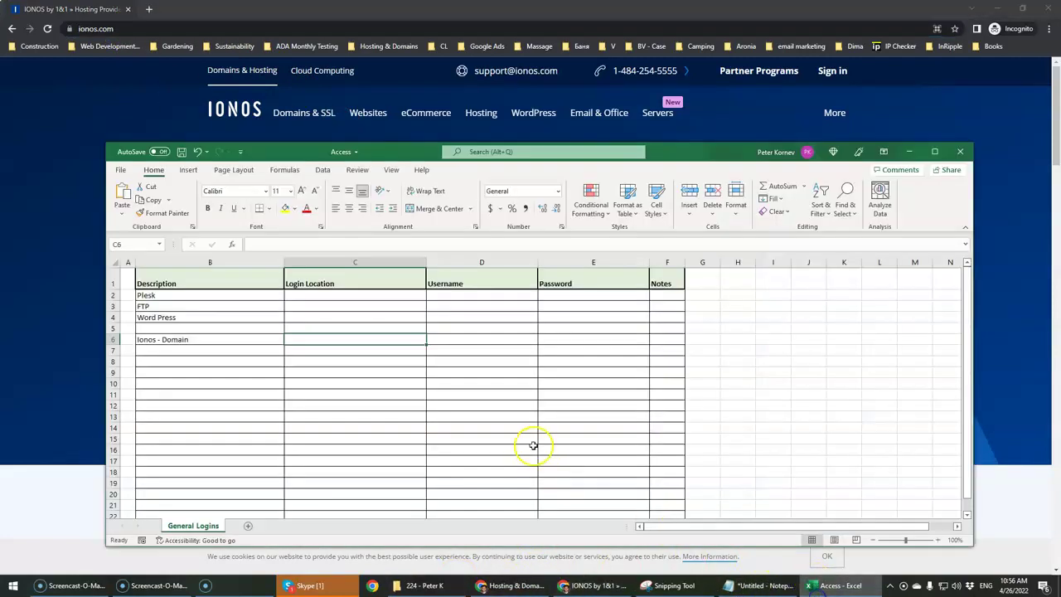
key("ctrl+v")
left_click(540, 424)
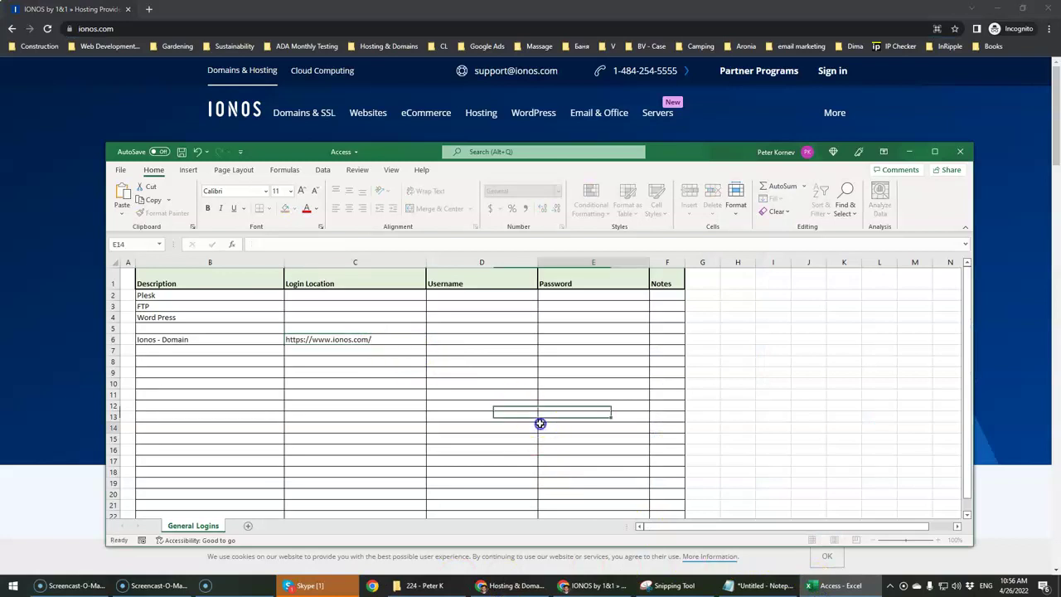
Step: Copy the client's e-mail from their ActiveCampaign contact record into the Access workbook's Username cell D6 in Excel
left_click(472, 336)
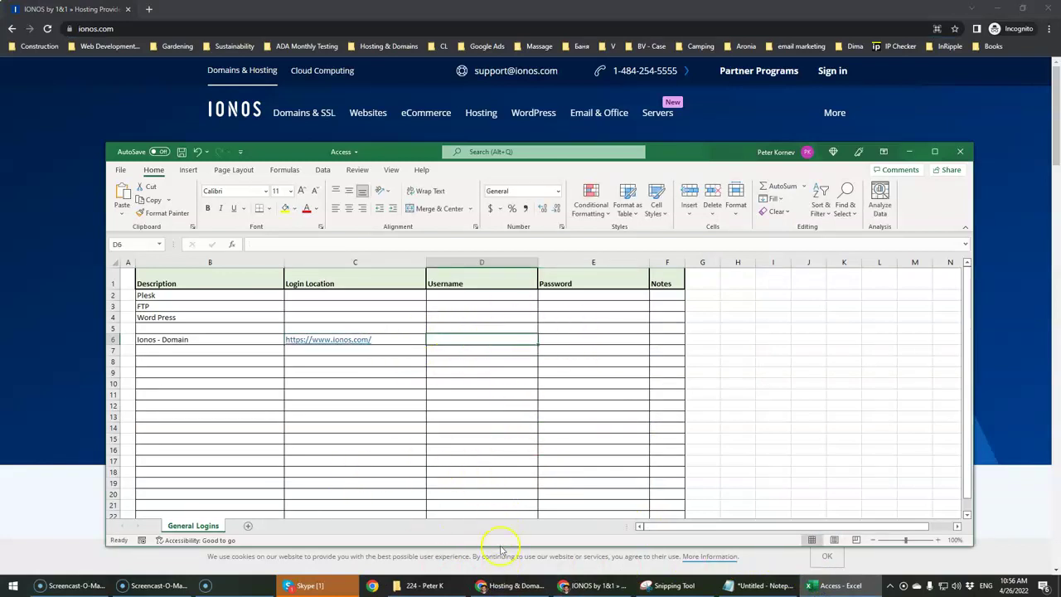
left_click(594, 585)
left_click(514, 586)
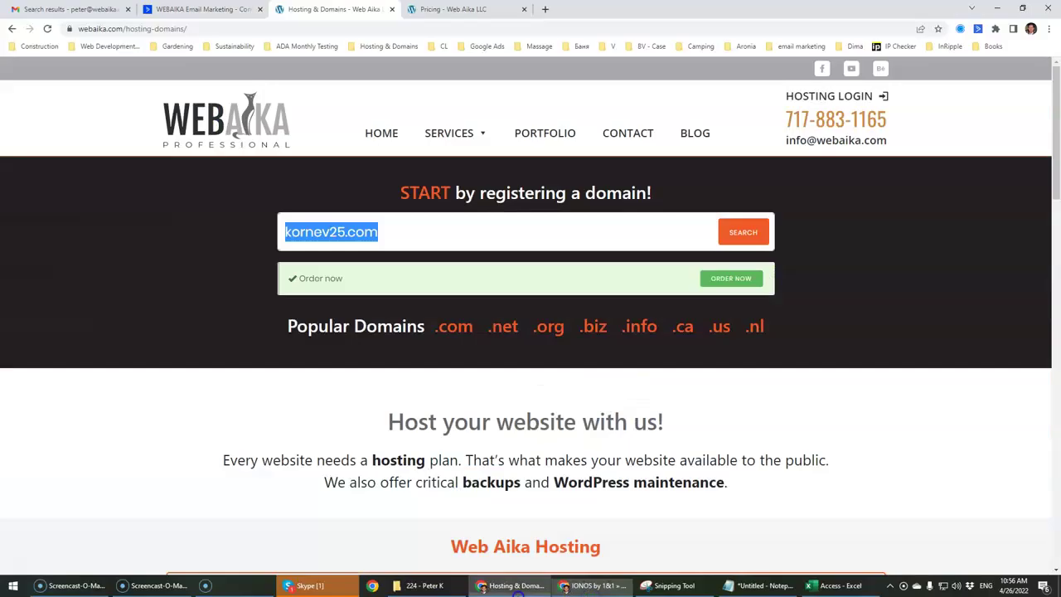
left_click(203, 9)
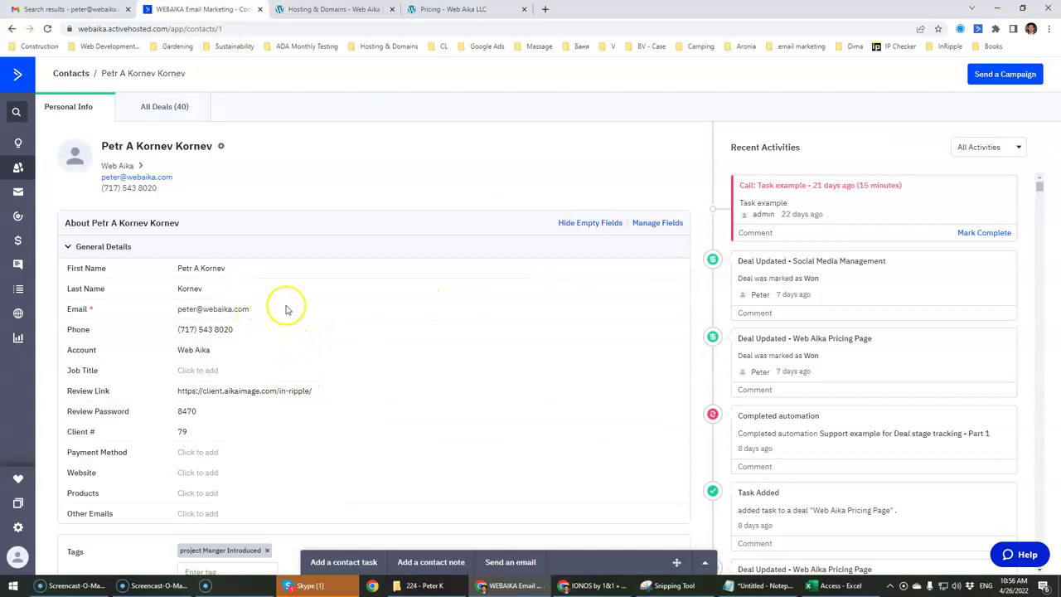
left_click_drag(288, 309, 192, 309)
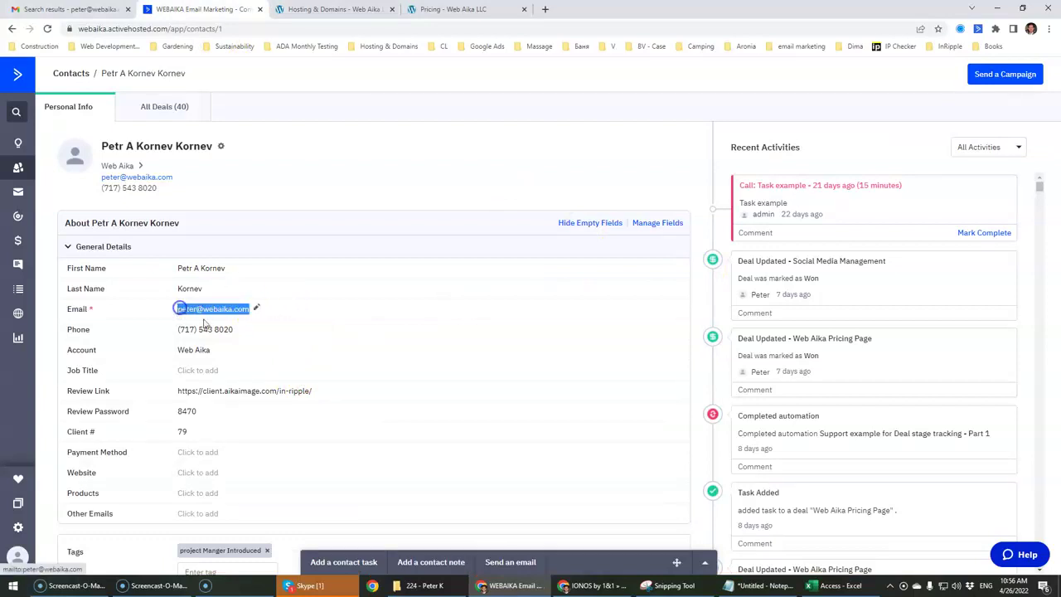
left_click(825, 585)
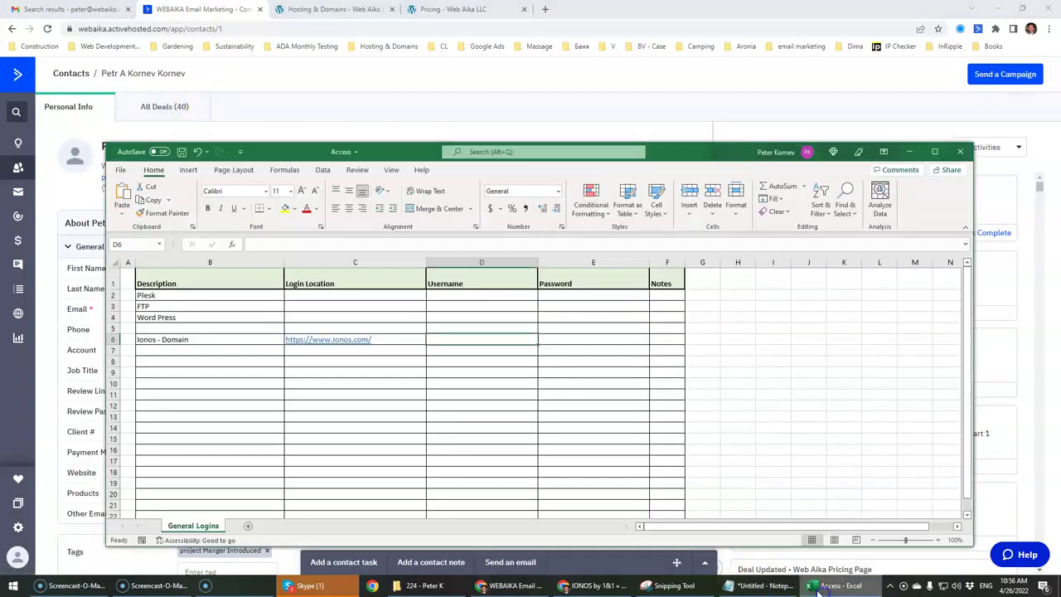
double_click(450, 339)
key("ctrl+v")
left_click(520, 405)
Step: Widen the Notes column F and enter the domain kornev25.com from the Hosting & Domains page in cell F6
left_click(570, 337)
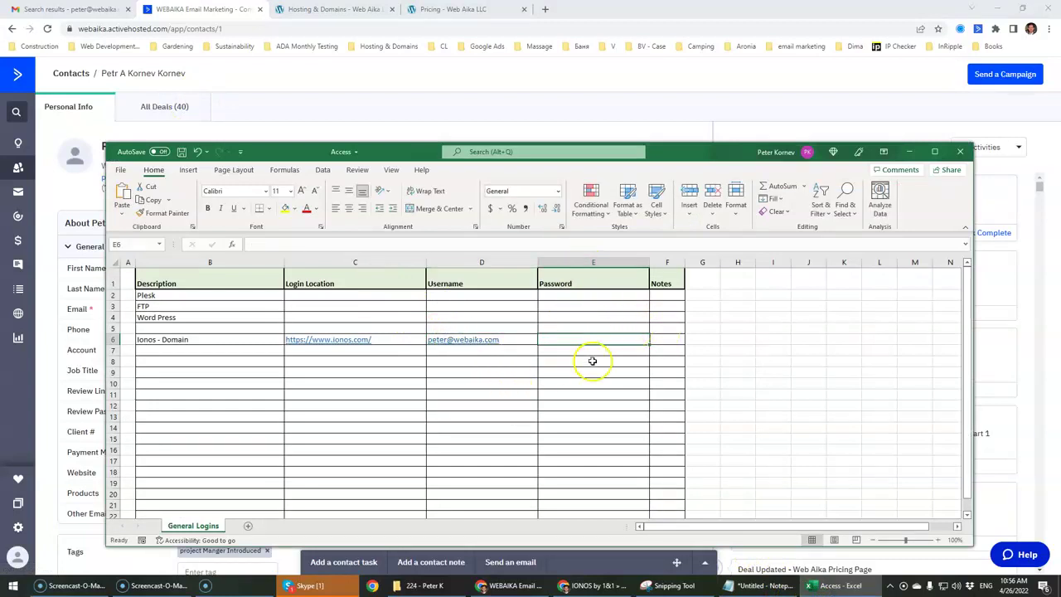
left_click(662, 339)
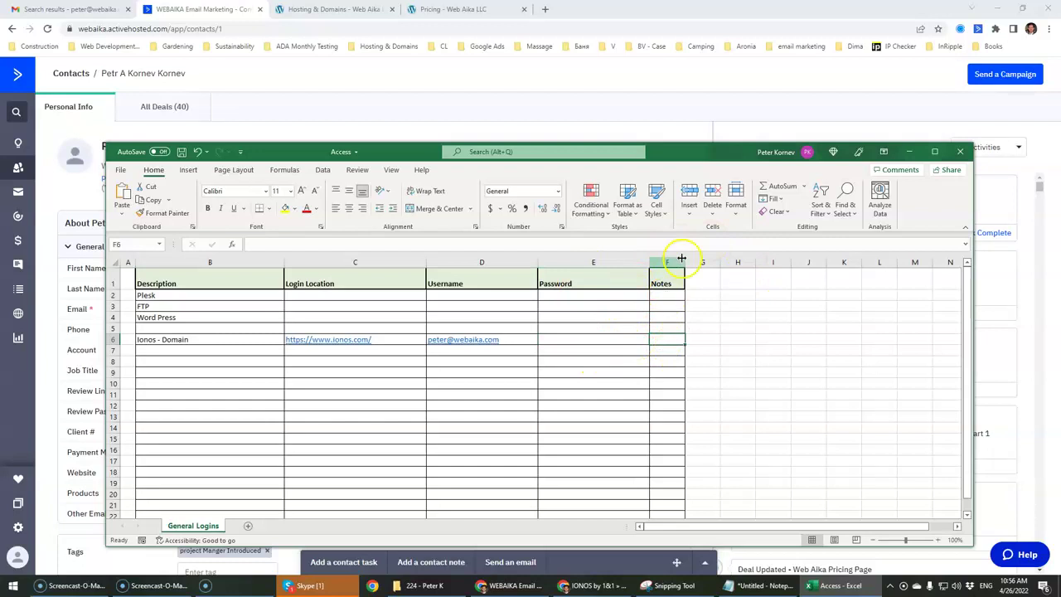
left_click_drag(681, 256, 758, 260)
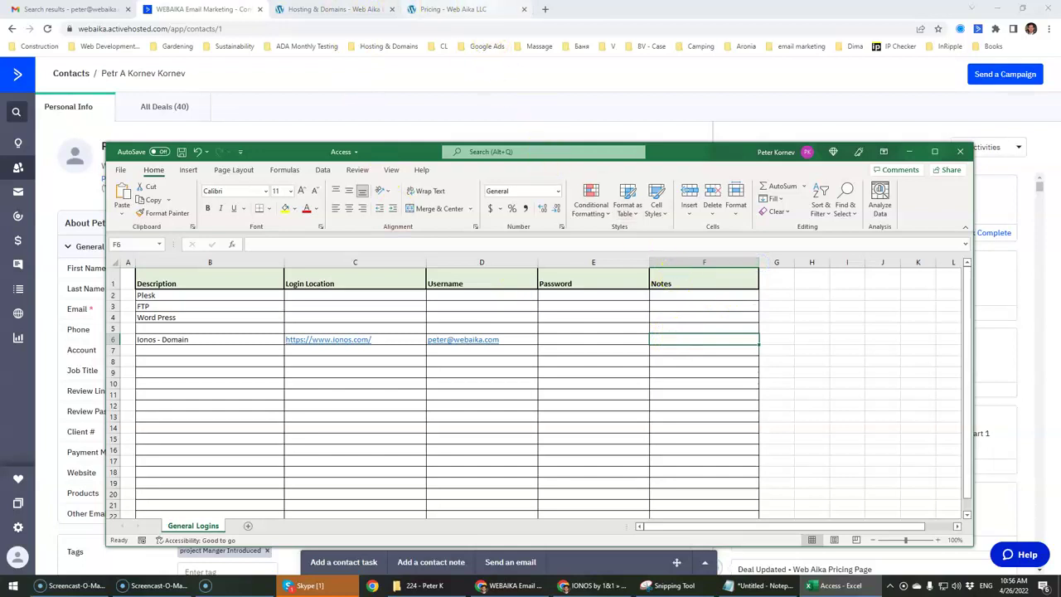
left_click(543, 585)
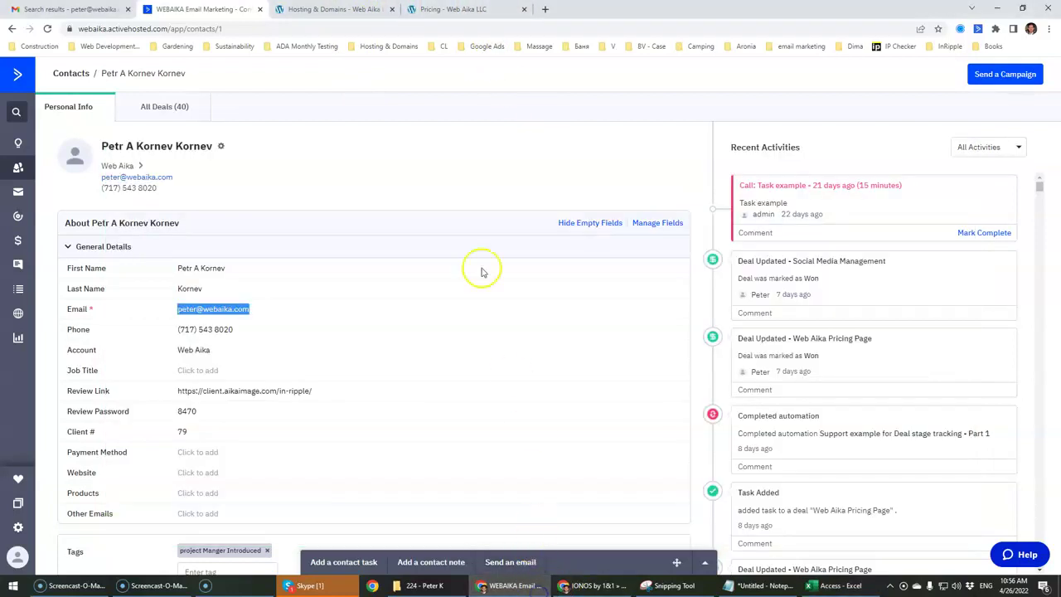
left_click(453, 9)
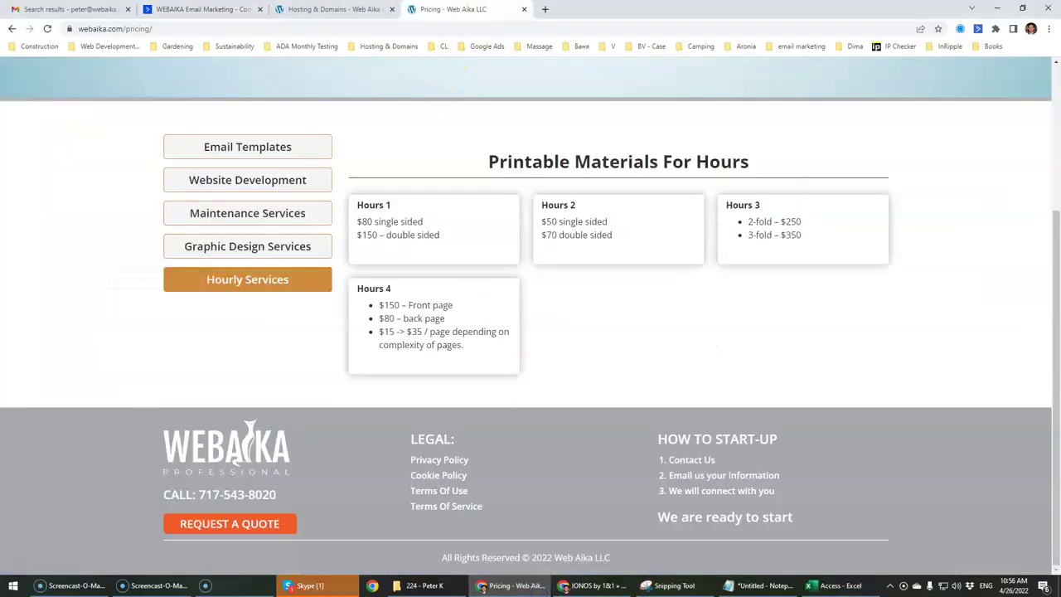
left_click(348, 9)
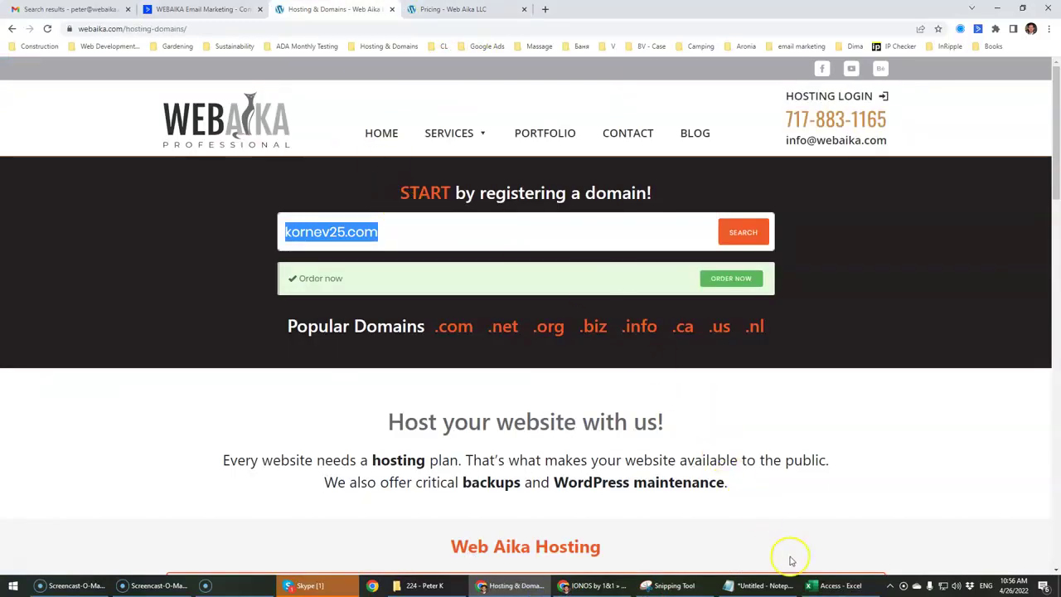
left_click(823, 583)
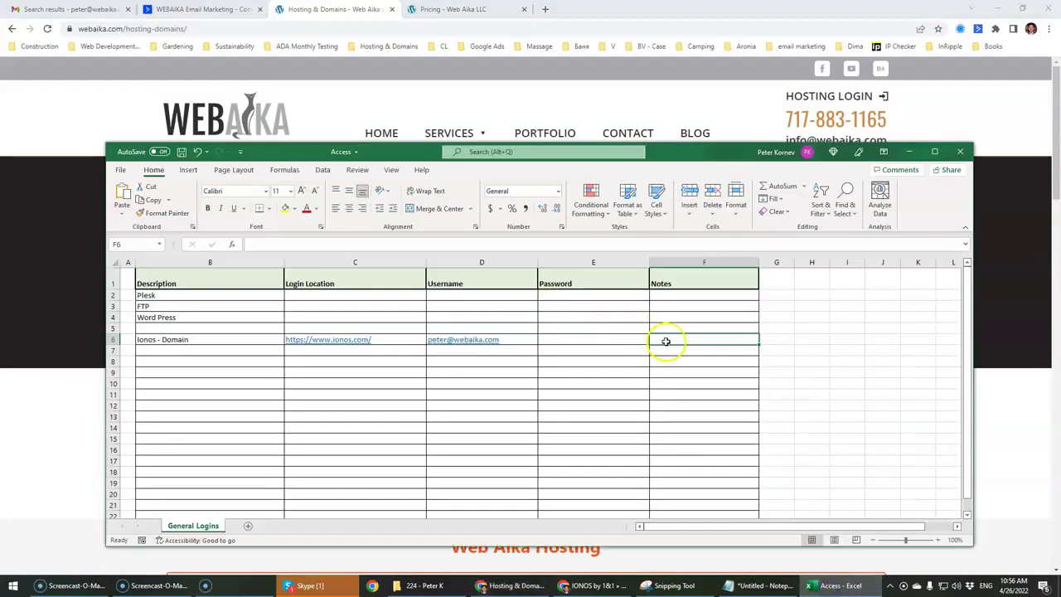
type("kornev25.com")
left_click(754, 437)
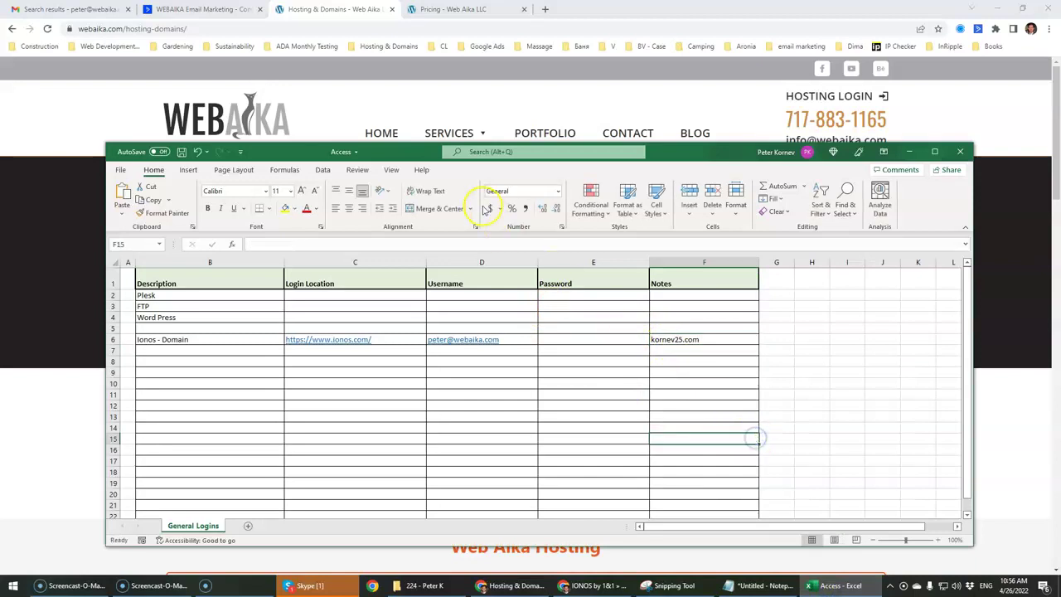
Step: Switch to the incognito browser window and check the availability of kornev25.com on the IONOS home page
left_click(609, 584)
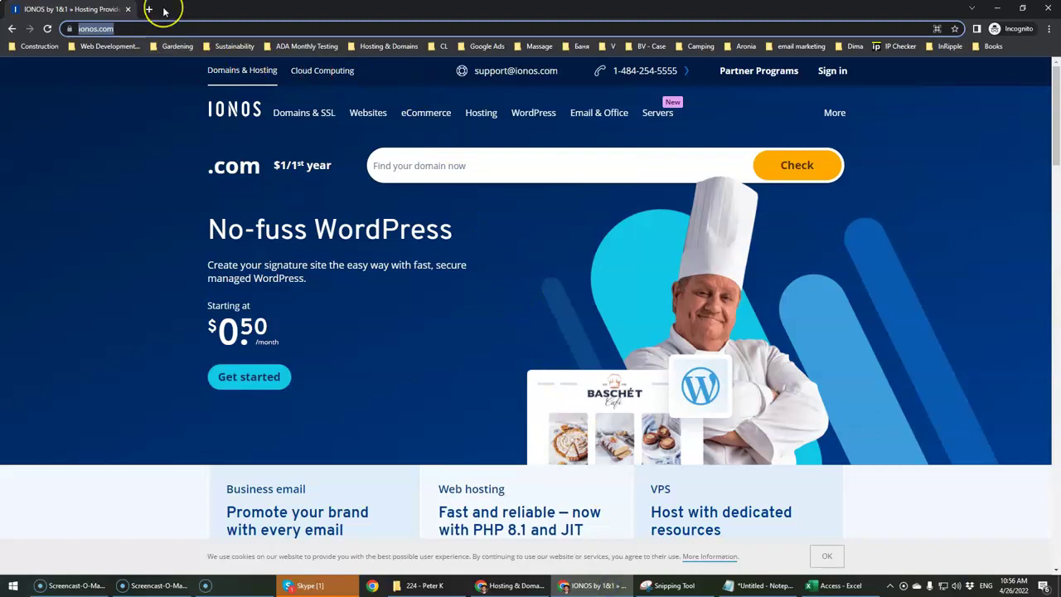
left_click(263, 180)
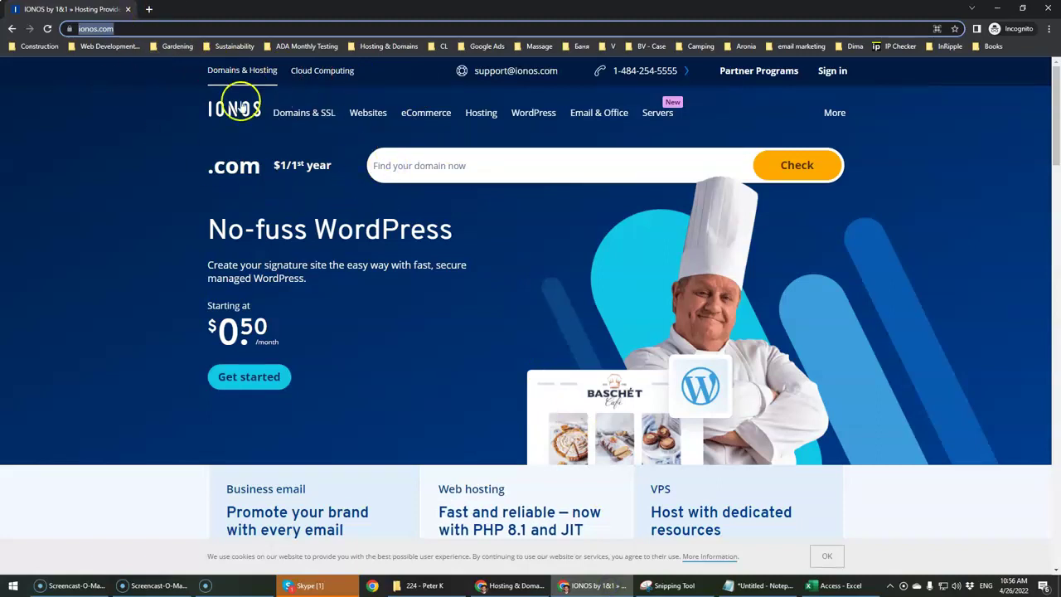
left_click(91, 28)
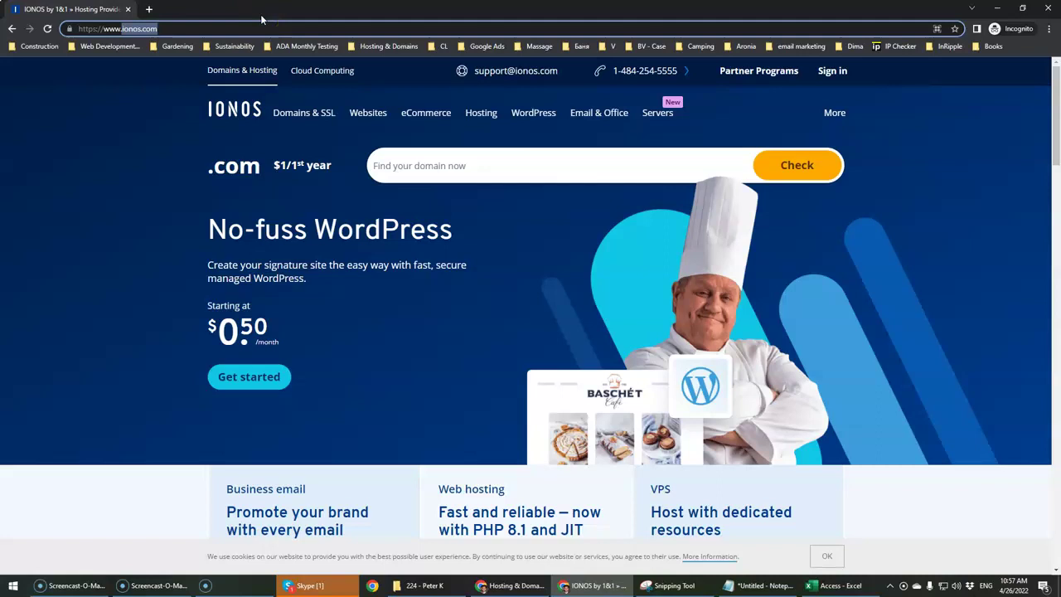
left_click(215, 28)
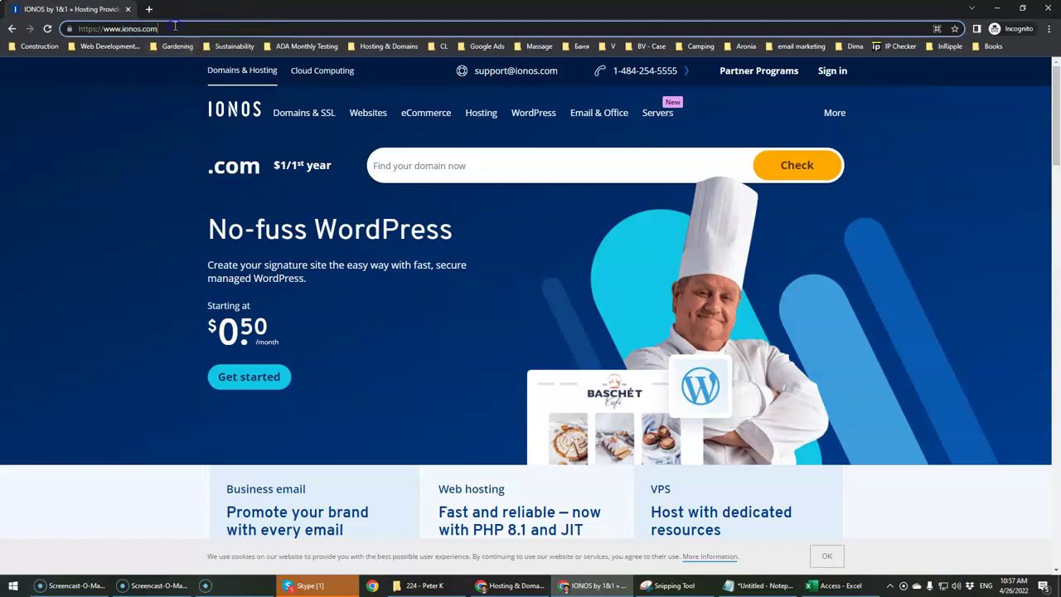
left_click_drag(143, 28, 128, 32)
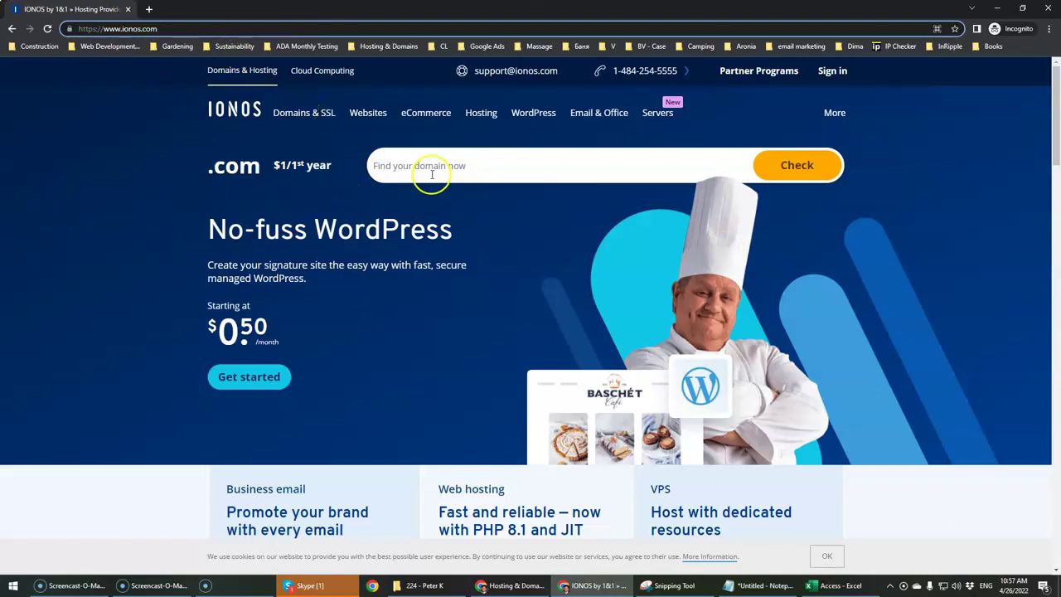
left_click(377, 167)
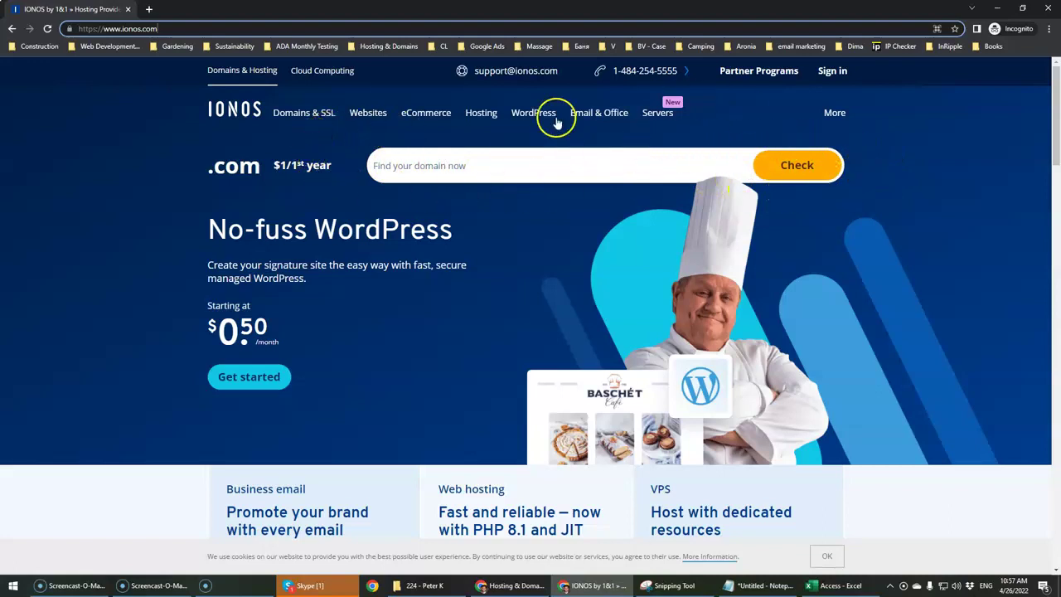
left_click(420, 170)
type("kornev25.com")
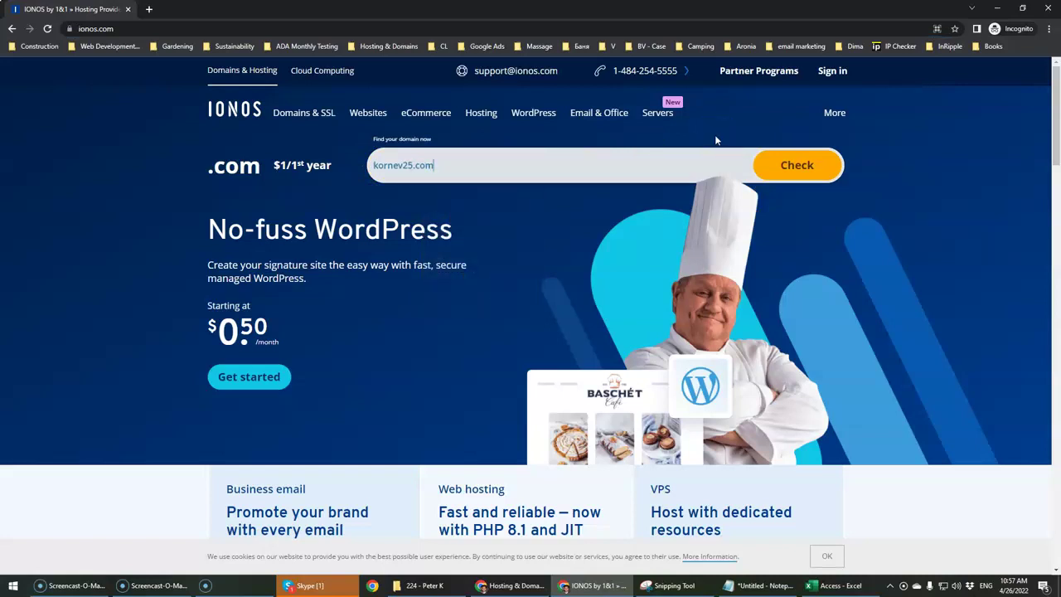
left_click(359, 164)
left_click(828, 167)
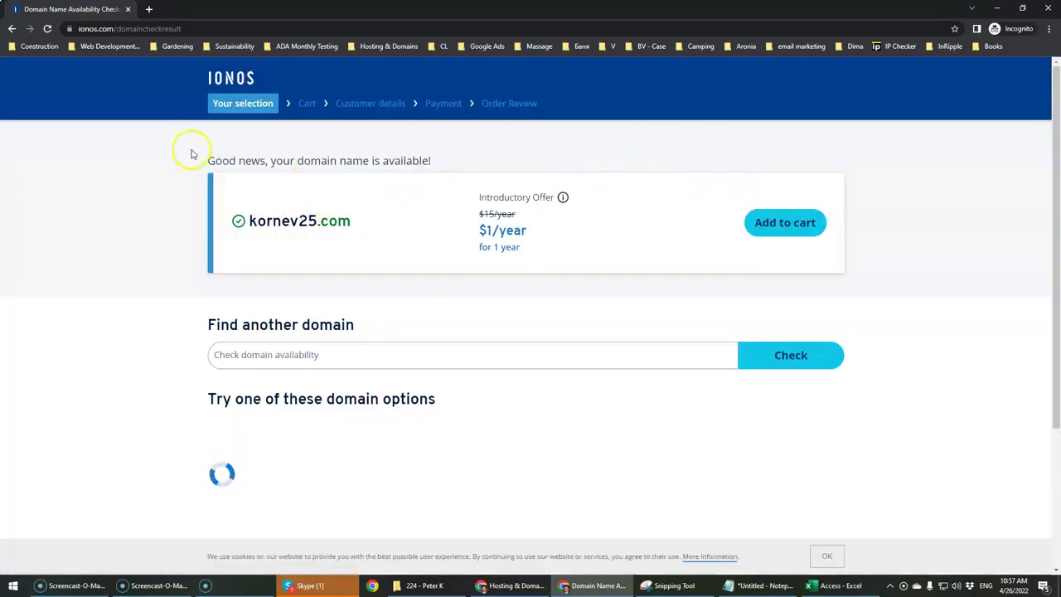
Step: Add the domain kornev25.com from the availability check result to the shopping cart
left_click_drag(264, 164, 399, 153)
left_click(921, 207)
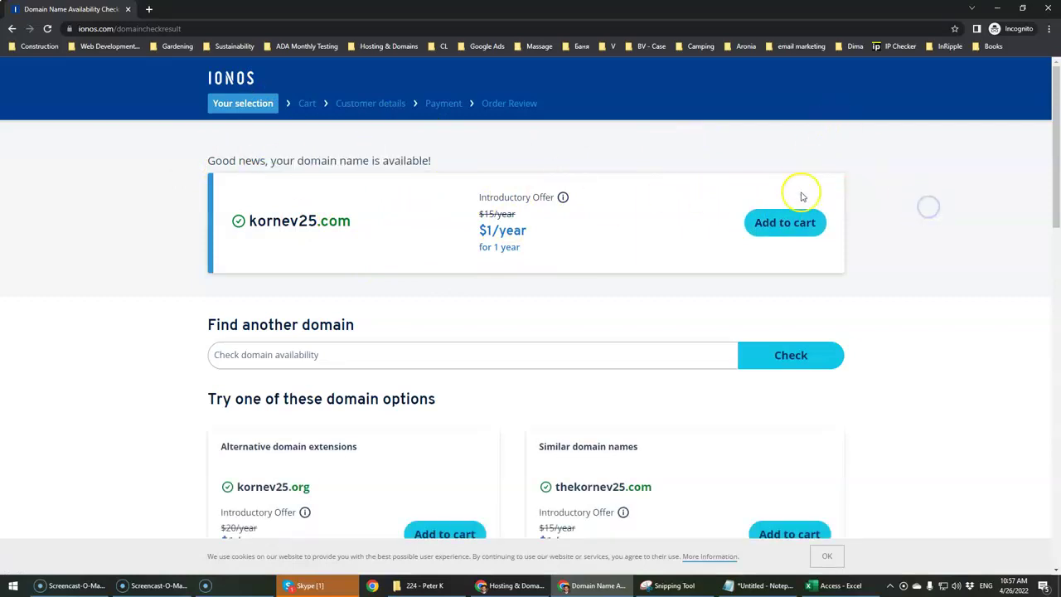
left_click(762, 226)
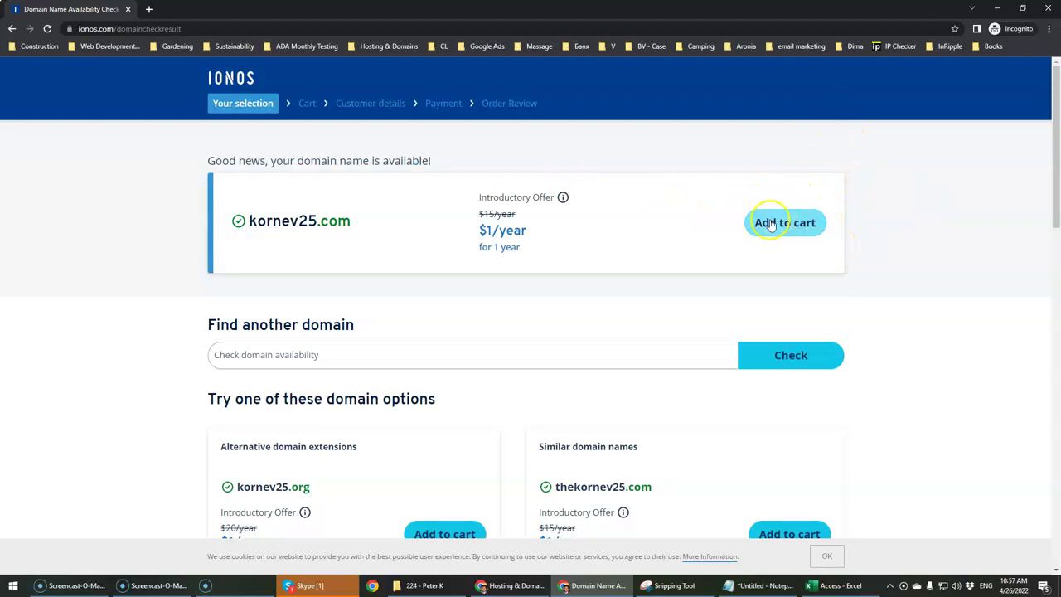
left_click(770, 223)
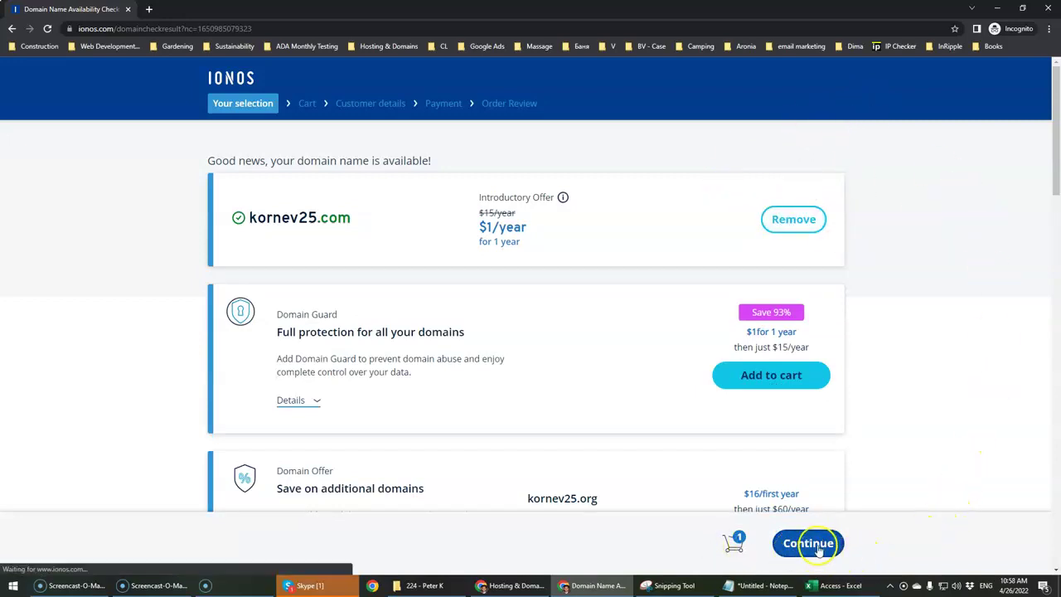
Step: Continue the order with the Domain only option and proceed through the cart to checkout as a new IONOS customer
scroll(783, 357, "down", 2)
scroll(815, 372, "down", 2)
scroll(897, 467, "up", 3)
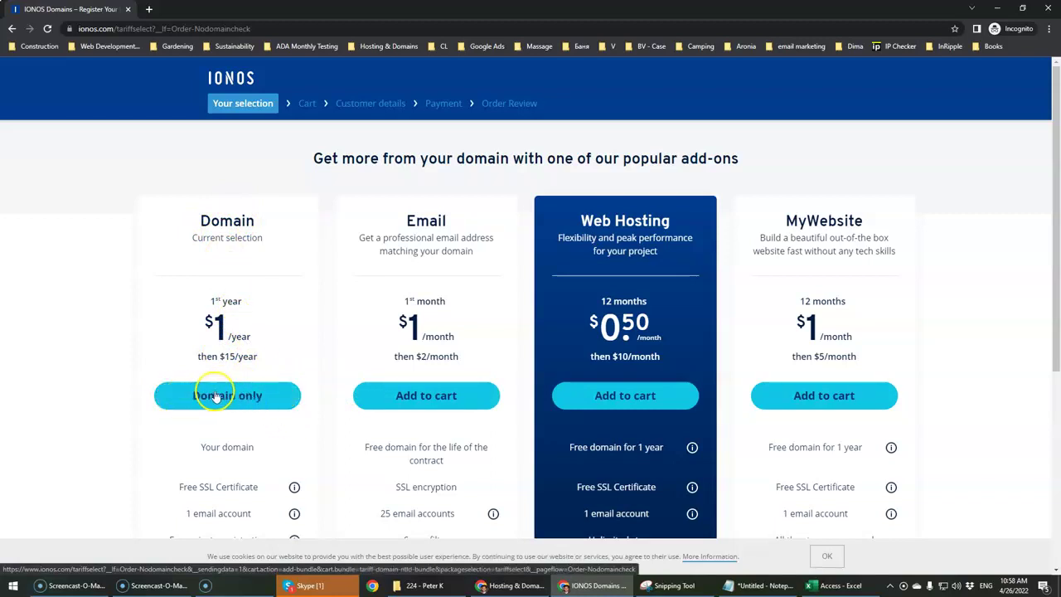
left_click(215, 396)
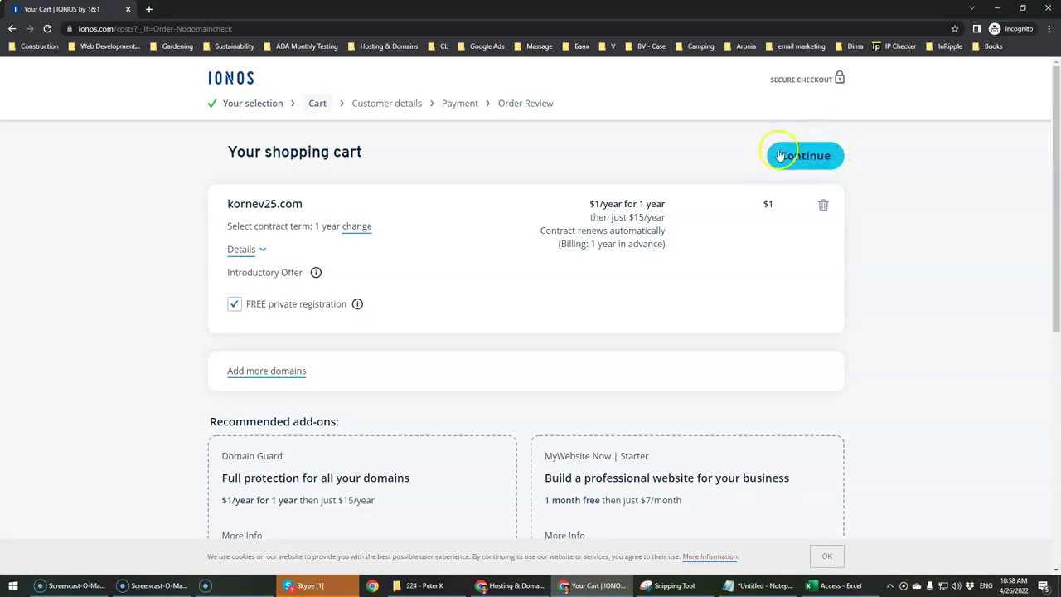
left_click(808, 156)
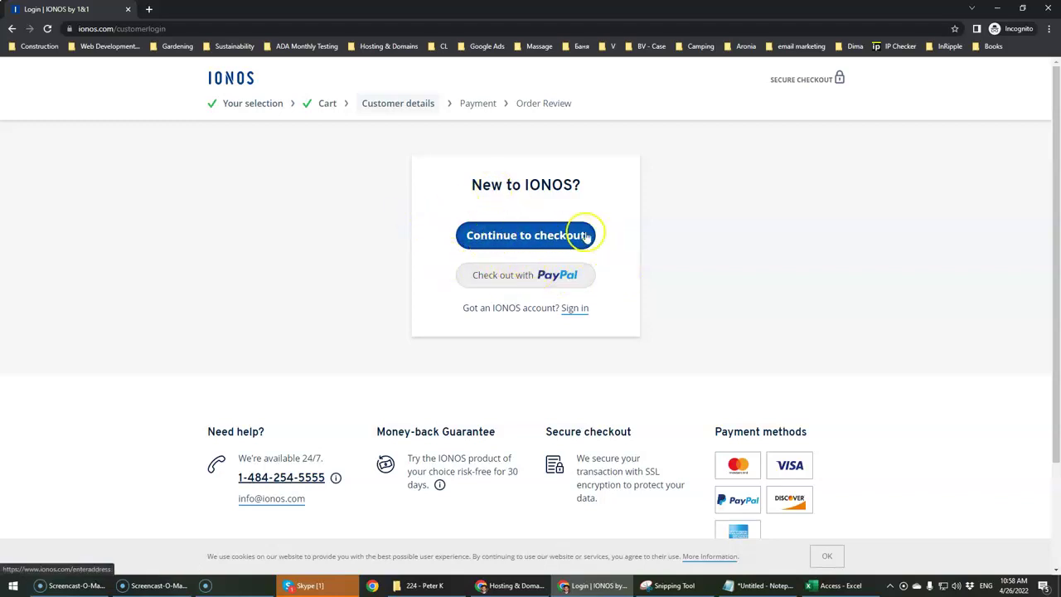
left_click(523, 237)
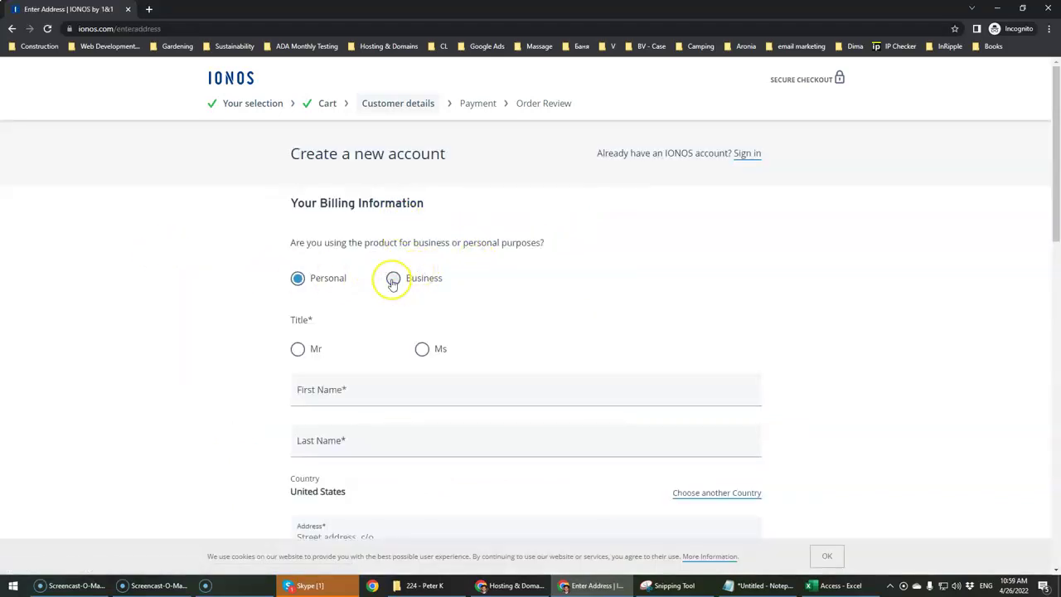
Step: Set the new account's billing purpose to Business, leaving the company name empty
left_click(392, 280)
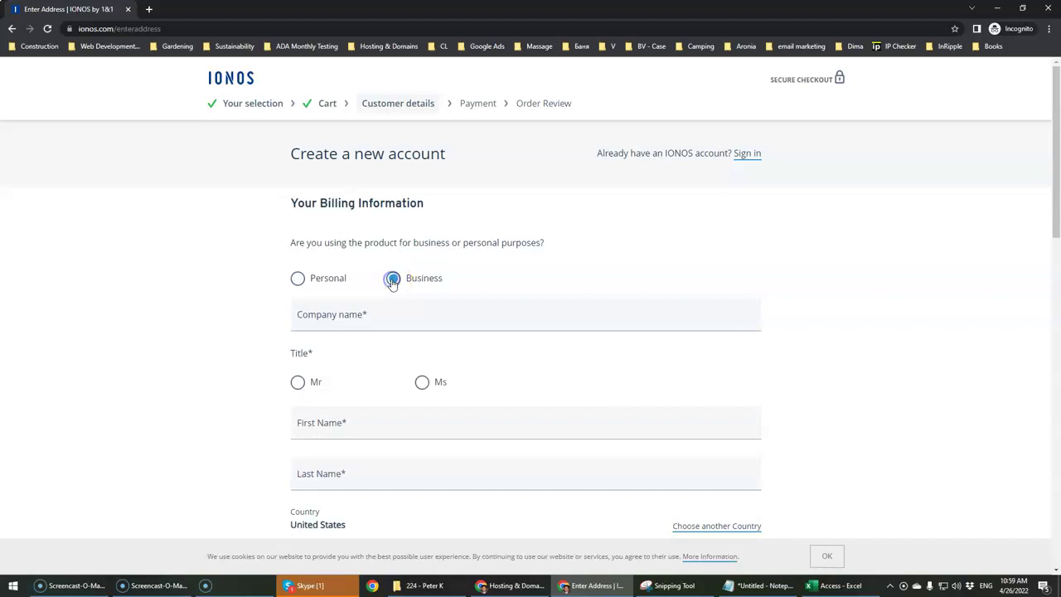
left_click(299, 280)
left_click(392, 278)
left_click(345, 313)
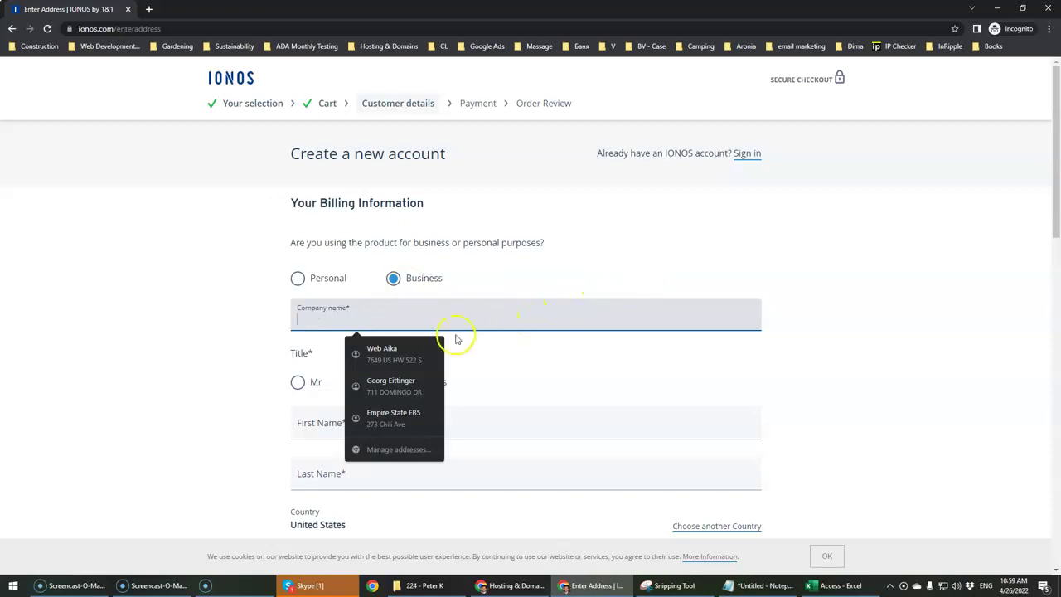
left_click(768, 246)
Step: Enter a password for the IONOS Control Panel in the new account form's Password field
scroll(591, 232, "down", 6)
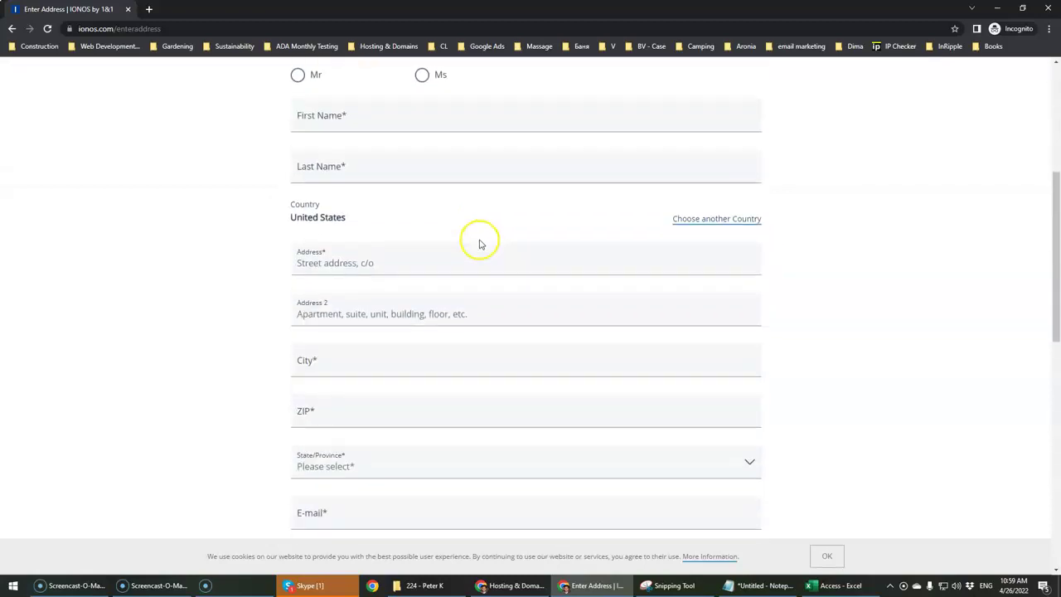
scroll(417, 237, "down", 2)
scroll(378, 253, "down", 3)
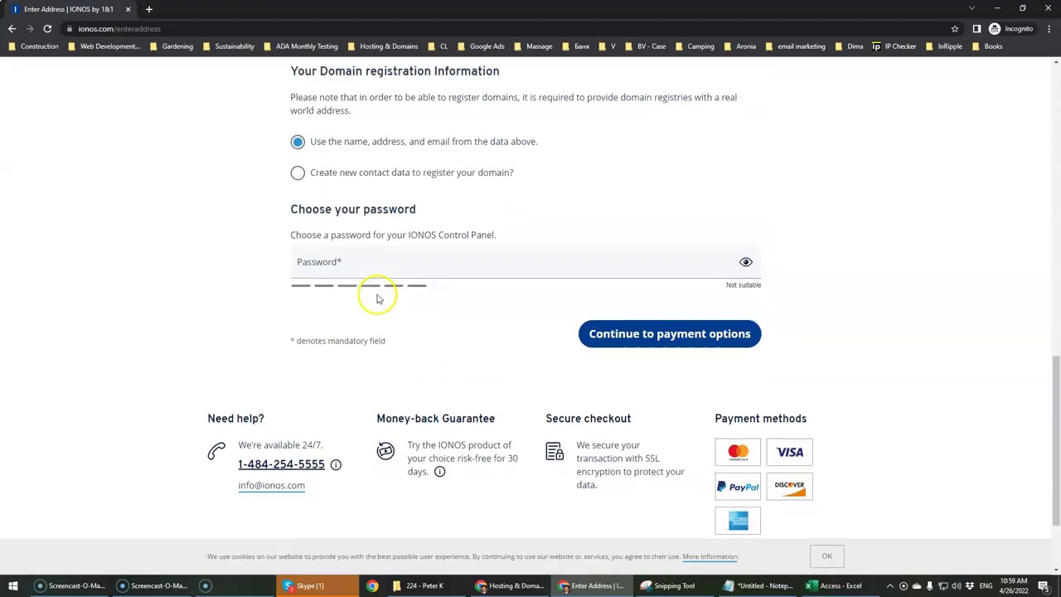
left_click(346, 262)
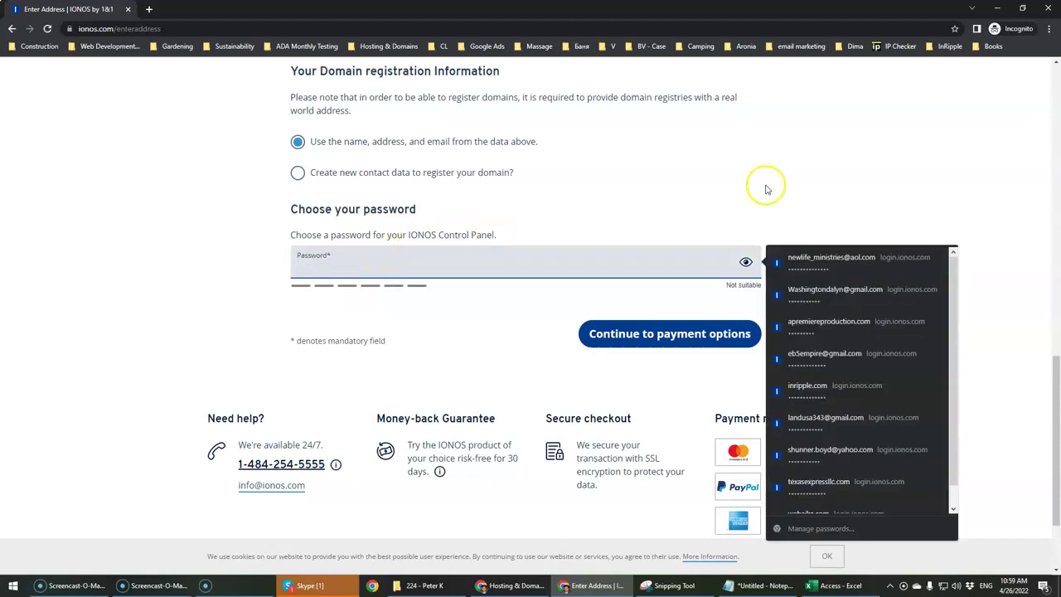
type("********")
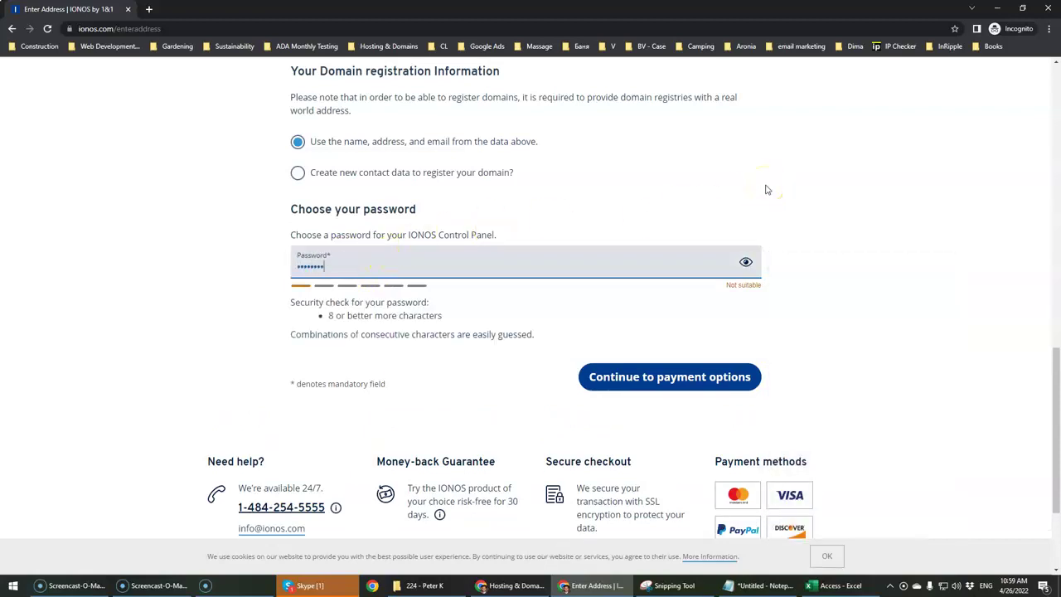
type("**")
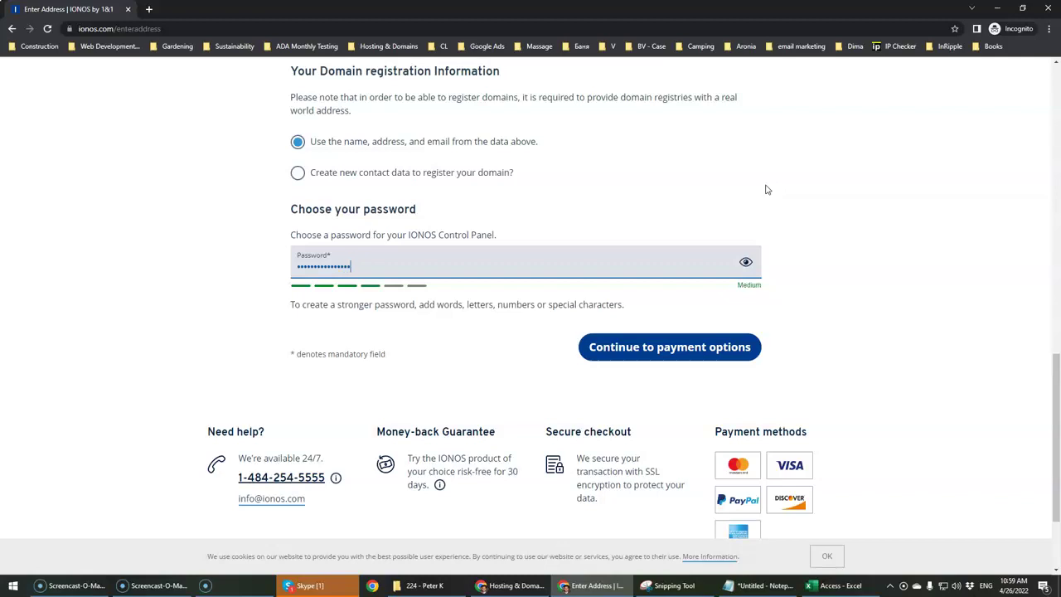
Step: Reveal the new account's password and copy it into the Ionos - Domain row's Password cell in the Access workbook, saving the workbook
left_click(745, 264)
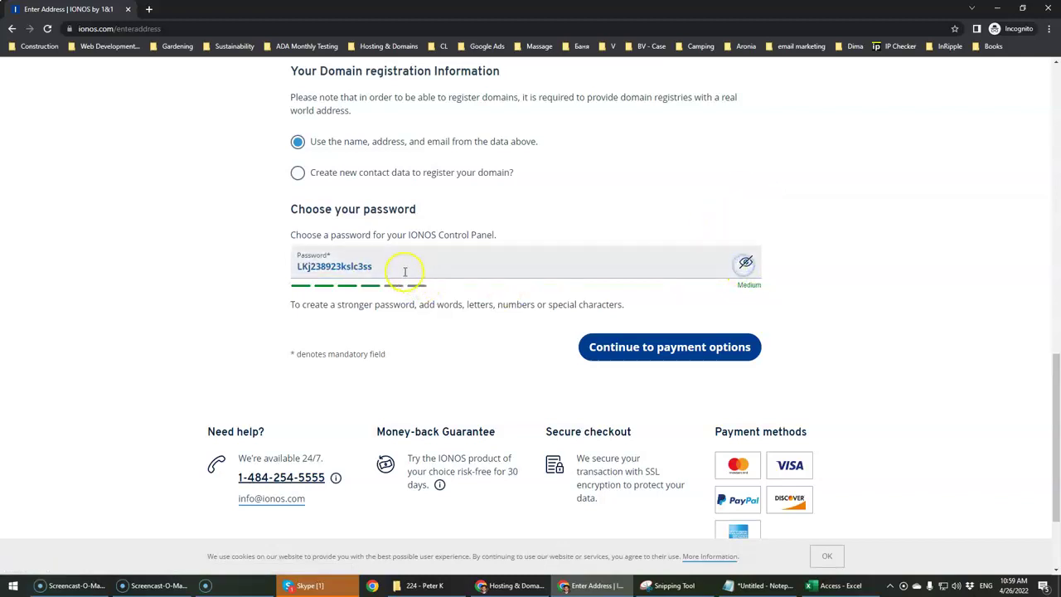
double_click(356, 265)
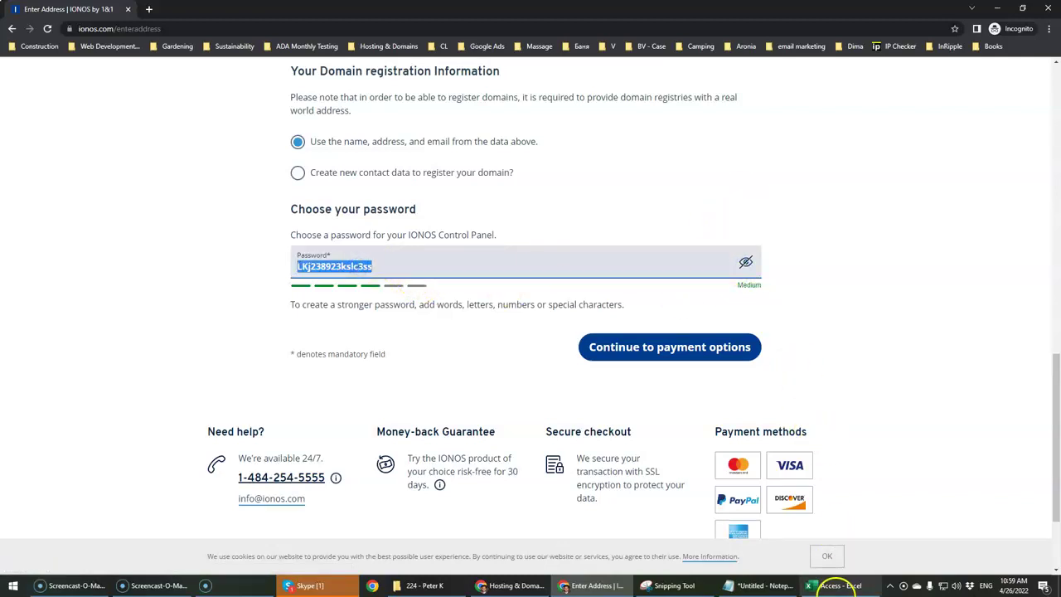
left_click(833, 585)
double_click(570, 337)
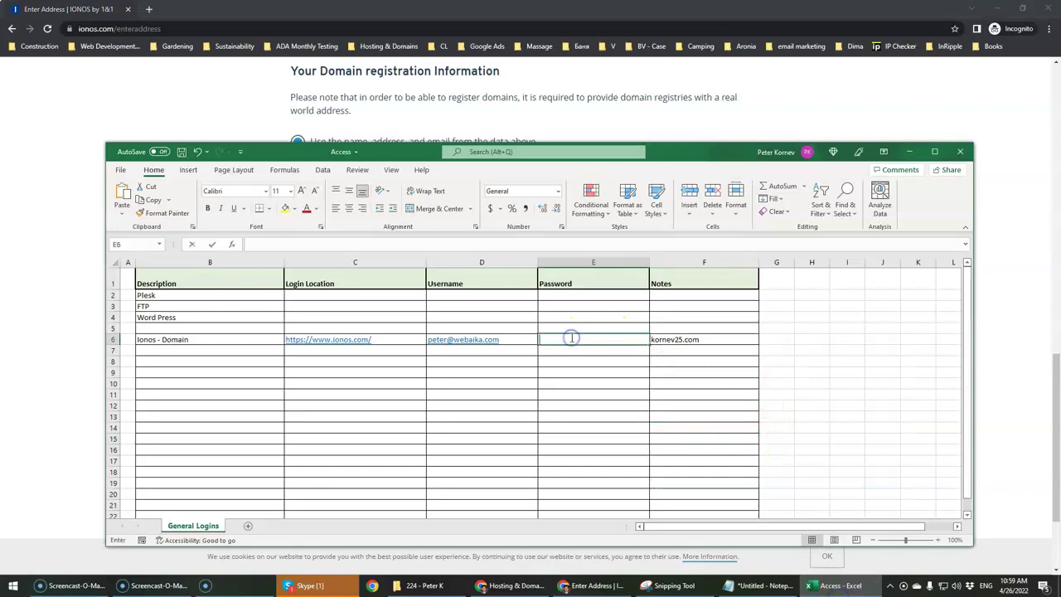
key("ctrl+v")
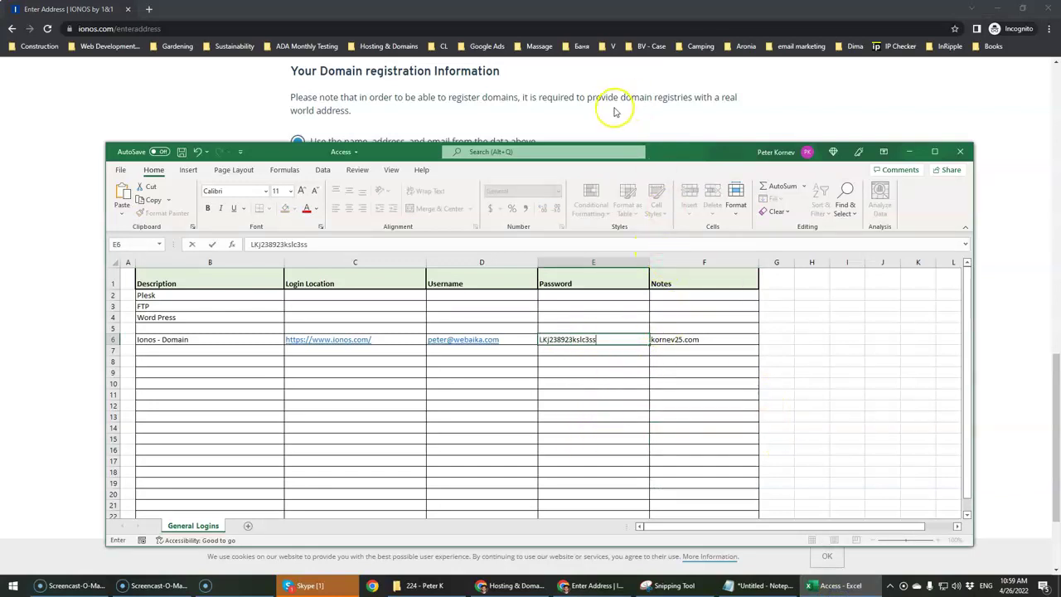
double_click(557, 338)
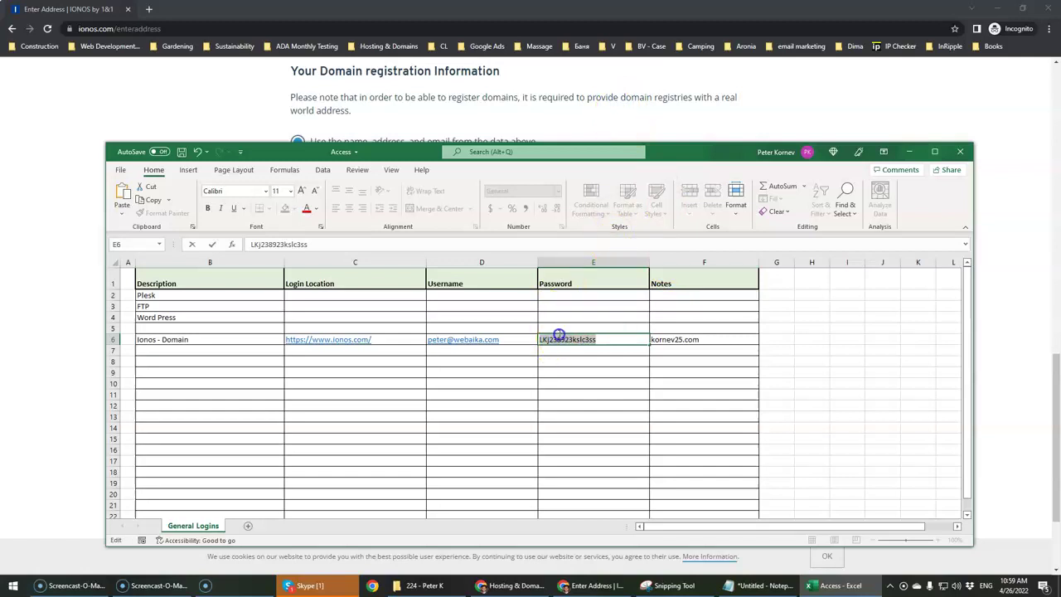
left_click(649, 492)
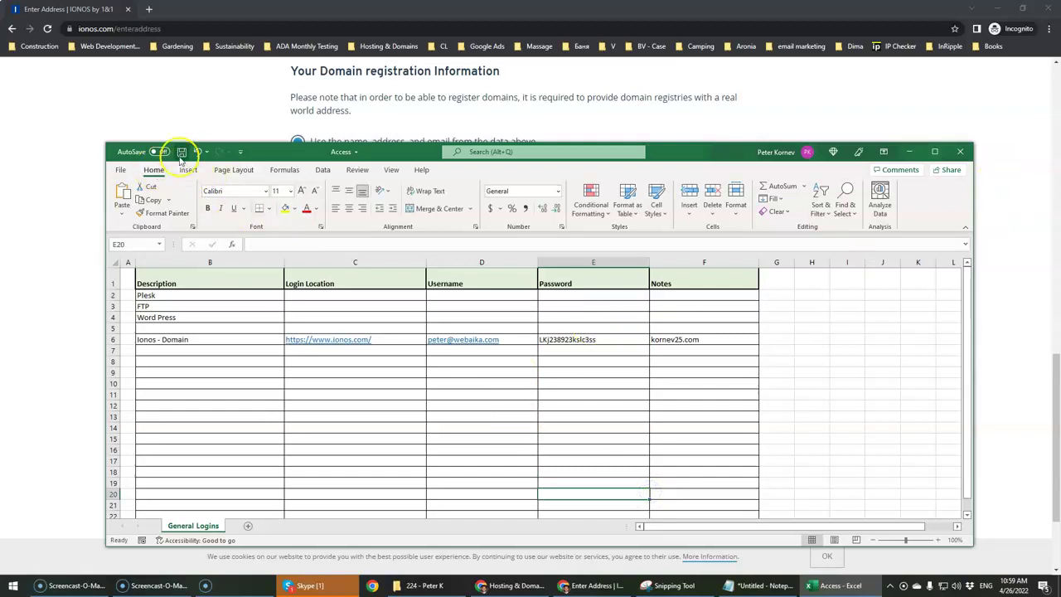
left_click(997, 248)
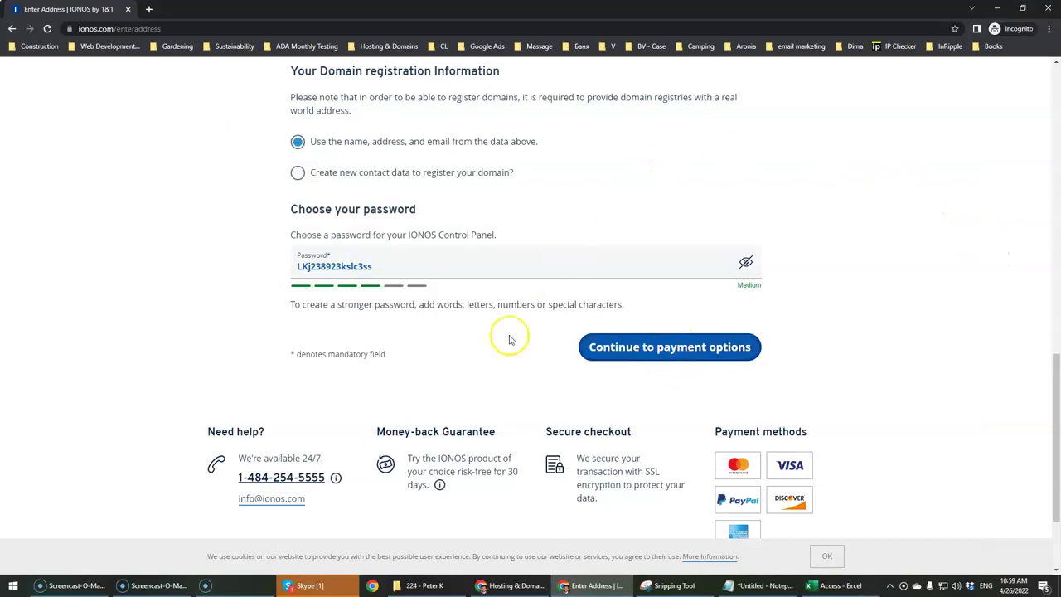
Step: Autofill the required billing details from the saved Web Aika contact entry and submit the new account form
left_click(665, 340)
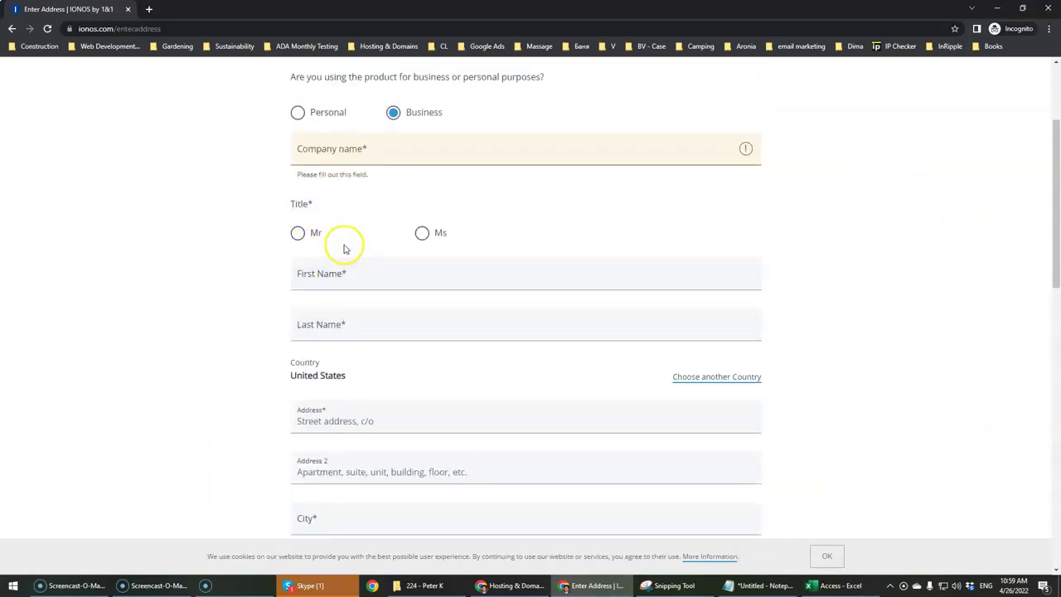
left_click(324, 273)
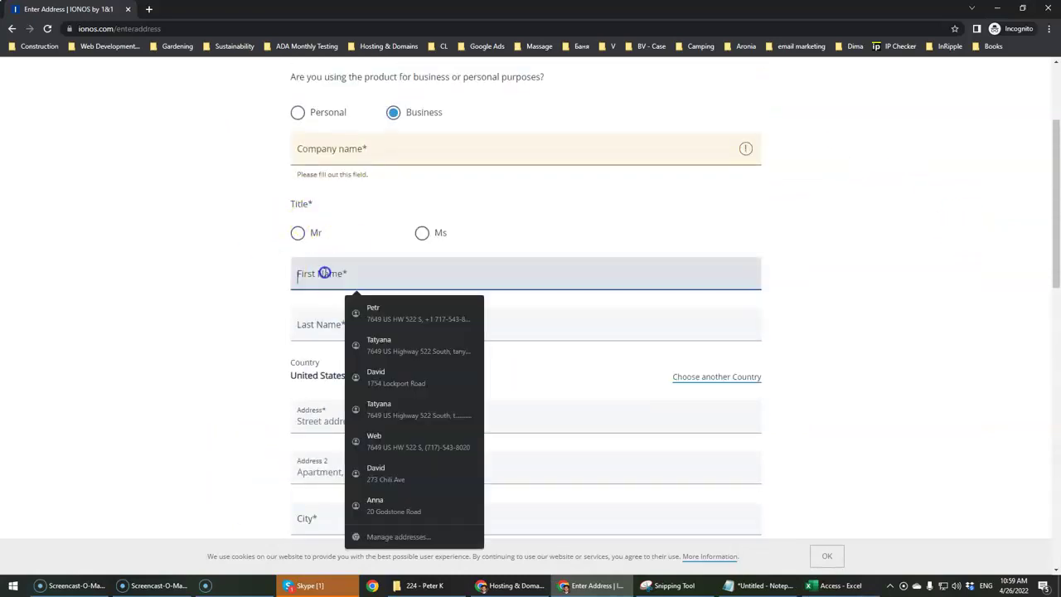
left_click(397, 323)
scroll(238, 242, "down", 6)
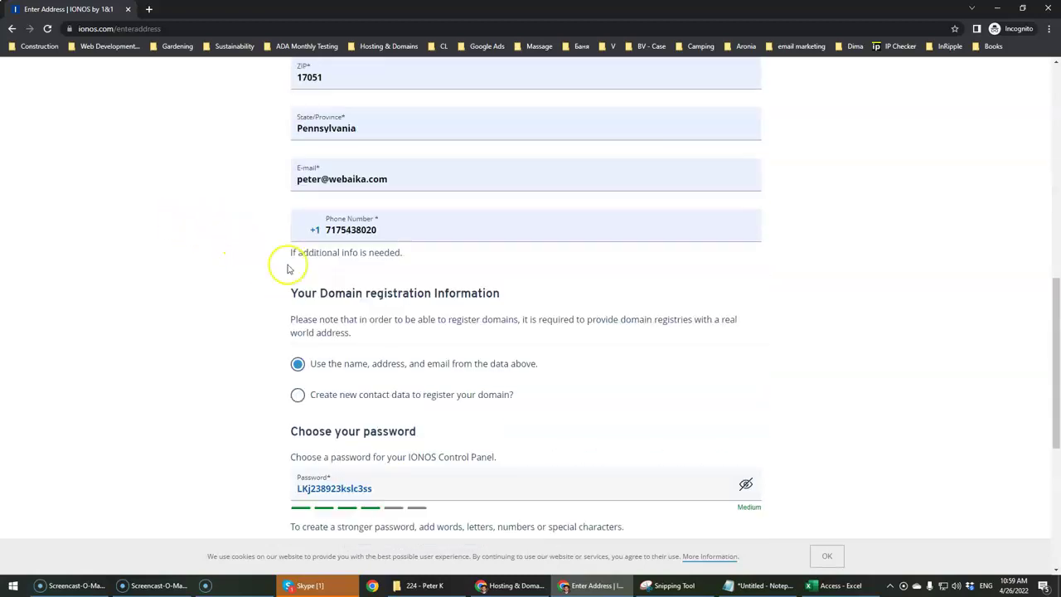
scroll(325, 280, "down", 5)
left_click(733, 215)
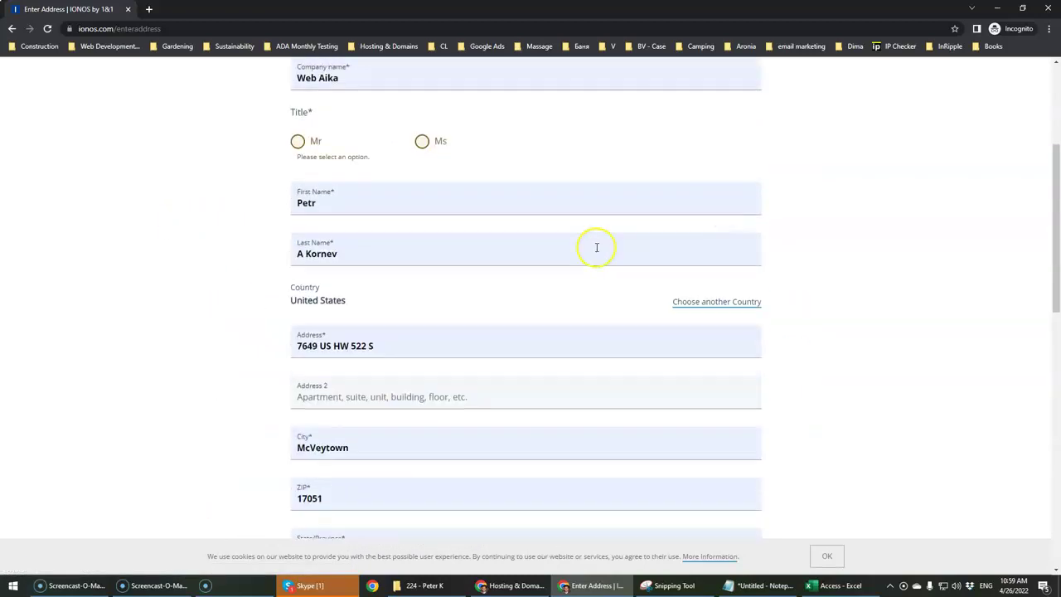
Step: Set the billing contact's title to Mr and resubmit the account form
scroll(539, 253, "up", 2)
left_click(297, 308)
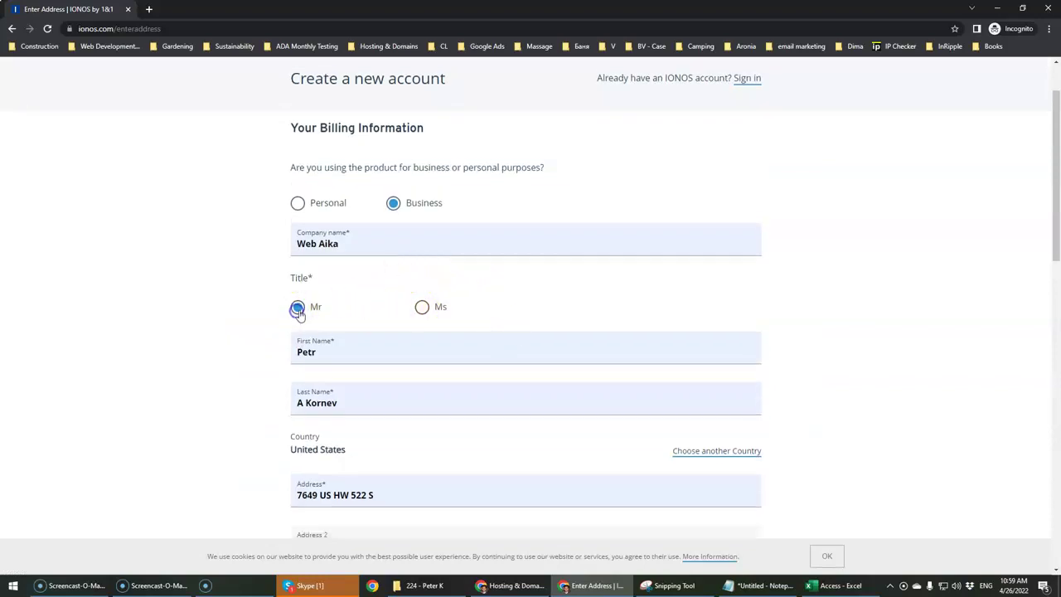
scroll(948, 374, "down", 10)
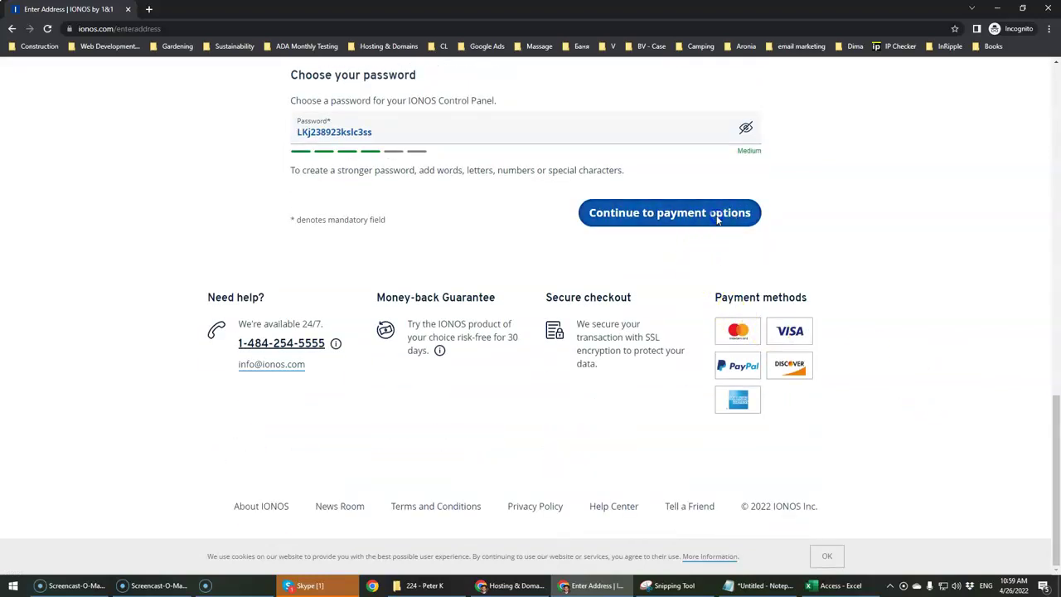
left_click(709, 215)
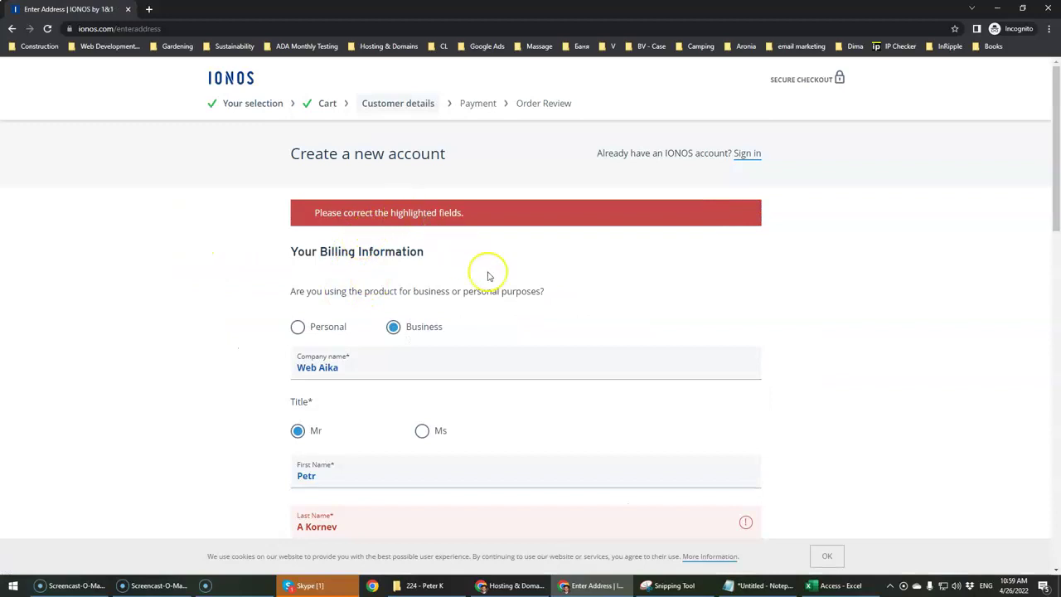
Step: Remove the leading initial from the Last Name field and continue to the payment options
scroll(513, 293, "down", 4)
double_click(377, 201)
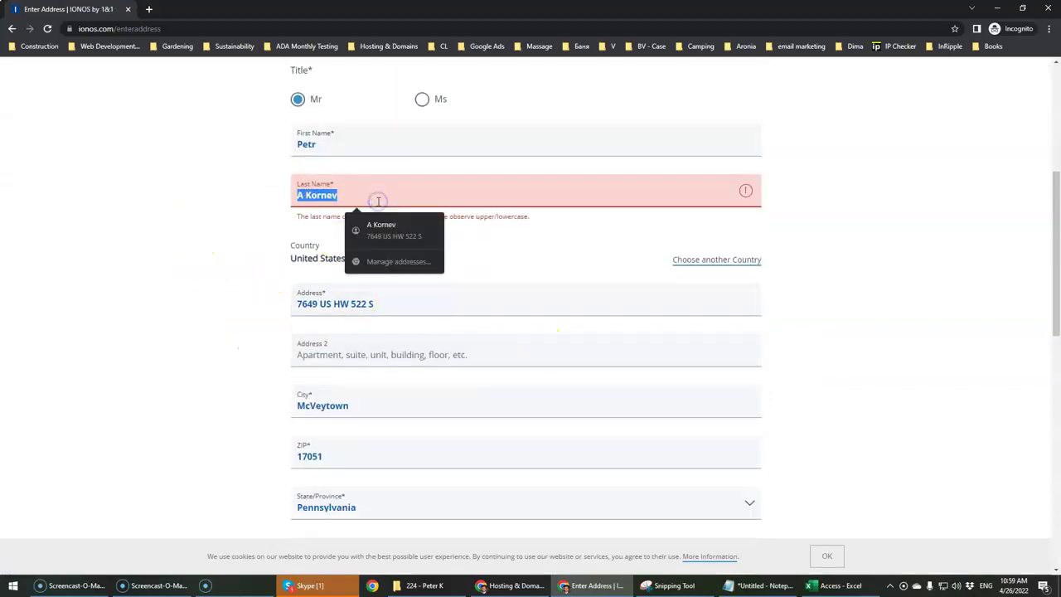
left_click(378, 200)
left_click(308, 196)
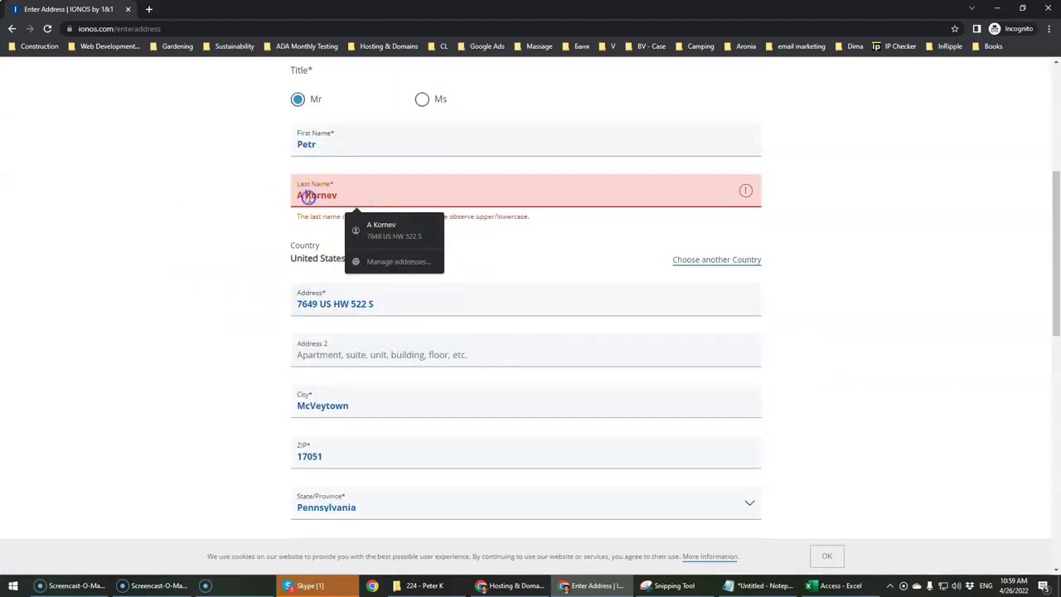
key("Delete")
key("Delete")
scroll(865, 357, "down", 7)
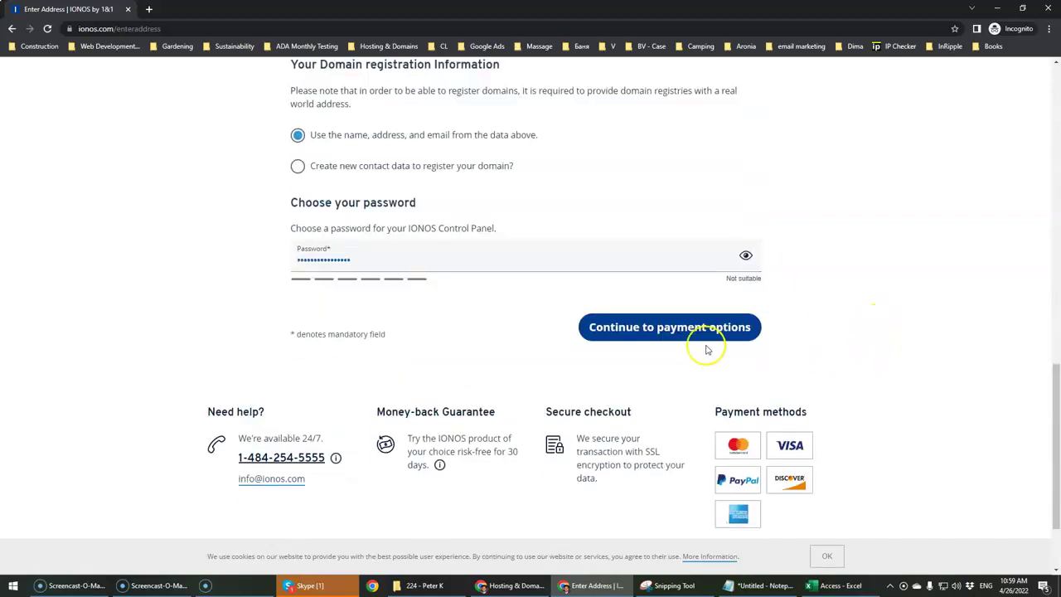
left_click(689, 336)
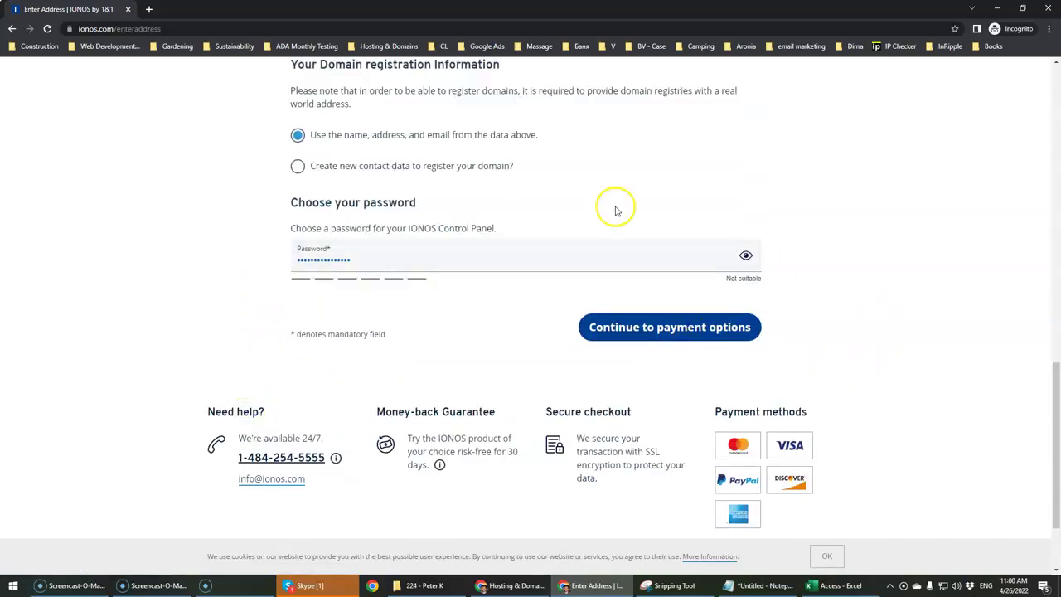
left_click(651, 335)
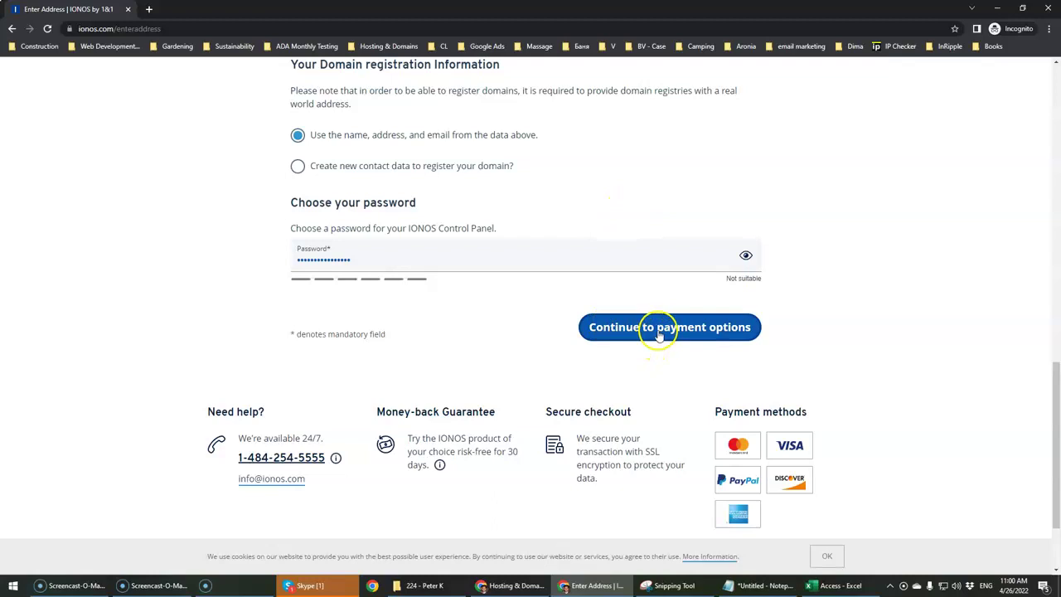
left_click(663, 332)
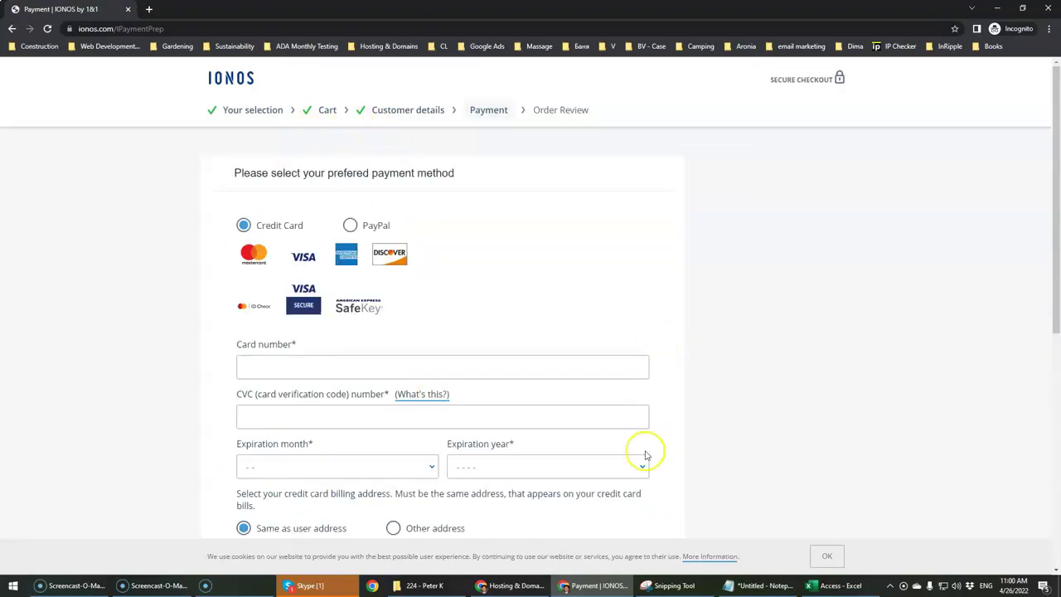
Step: Review the payment page's card fields, billing address and authorization note, and close the IONOS checkout without paying
scroll(481, 315, "down", 2)
scroll(381, 273, "down", 2)
scroll(377, 264, "down", 1)
scroll(369, 278, "down", 2)
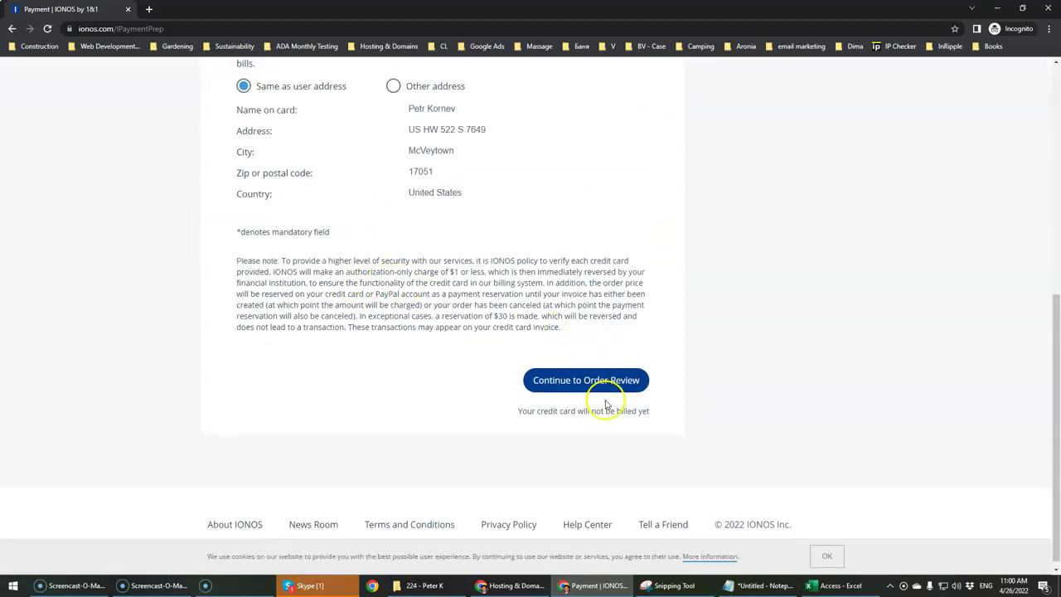
scroll(465, 279, "up", 2)
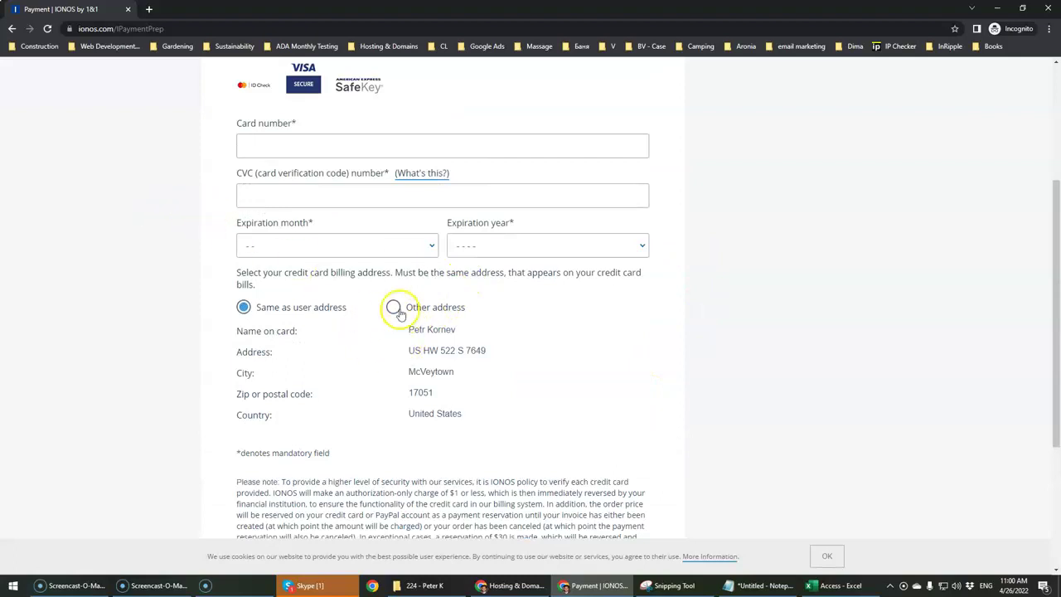
scroll(793, 341, "up", 2)
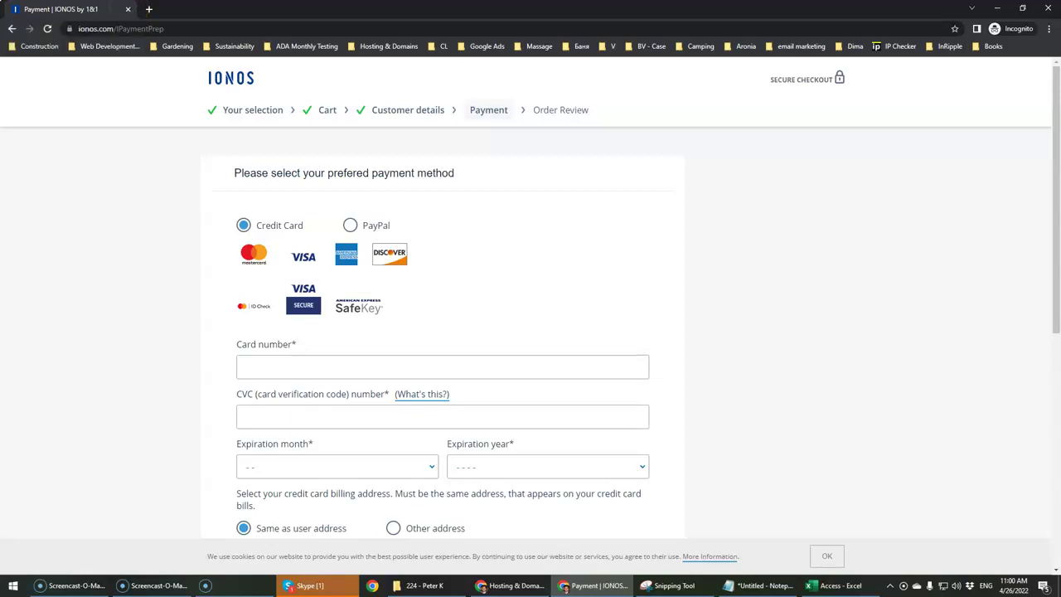
left_click(128, 9)
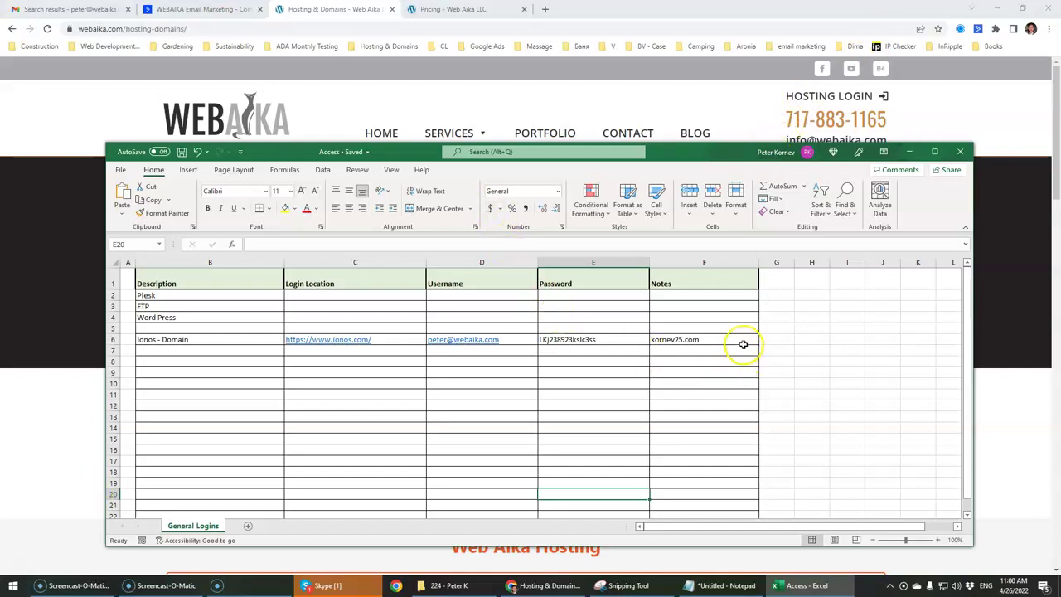
Step: Review the Ionos - Domain row in the Access workbook from Description through Notes
left_click_drag(742, 340, 154, 339)
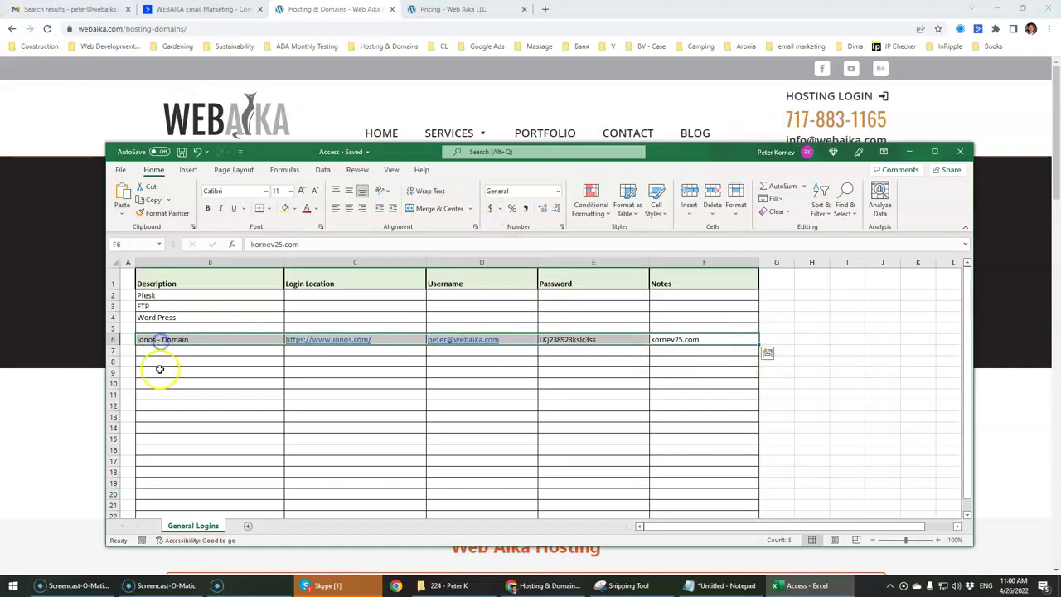
left_click(157, 365)
left_click(729, 339)
left_click_drag(728, 339, 182, 339)
left_click(179, 381)
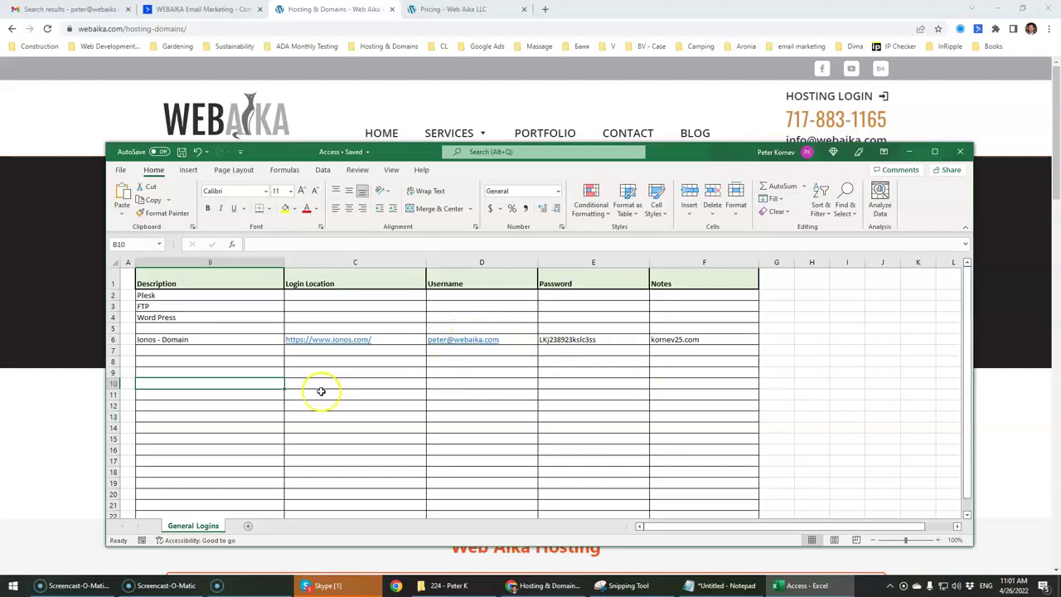
left_click(353, 392)
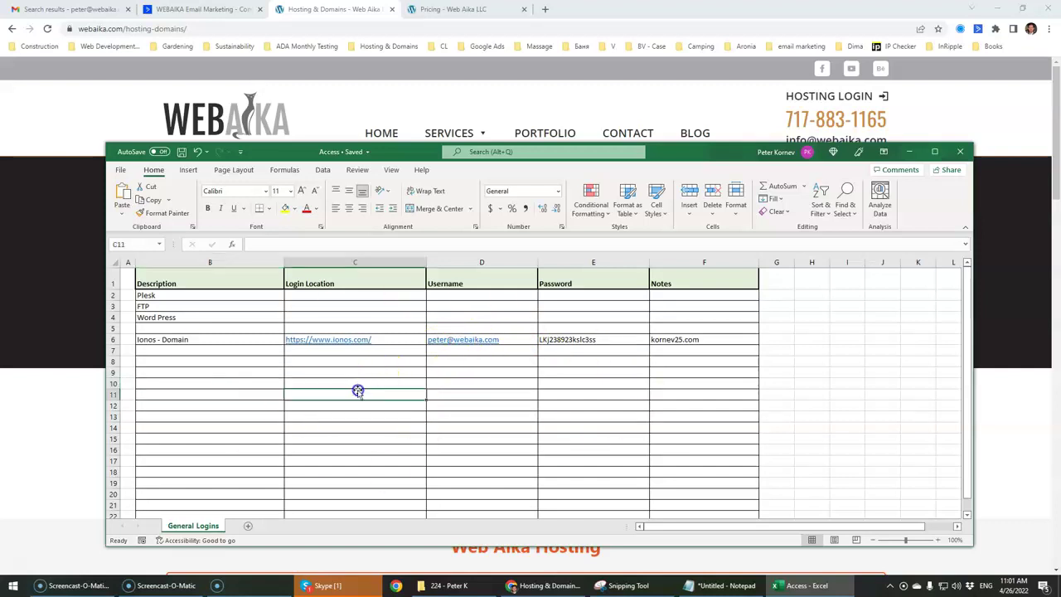
Step: Close the Access workbook, delete the demo client's folder from the Clients folder in File Explorer, and return to the Hosting & Domains page
left_click(960, 151)
left_click(447, 585)
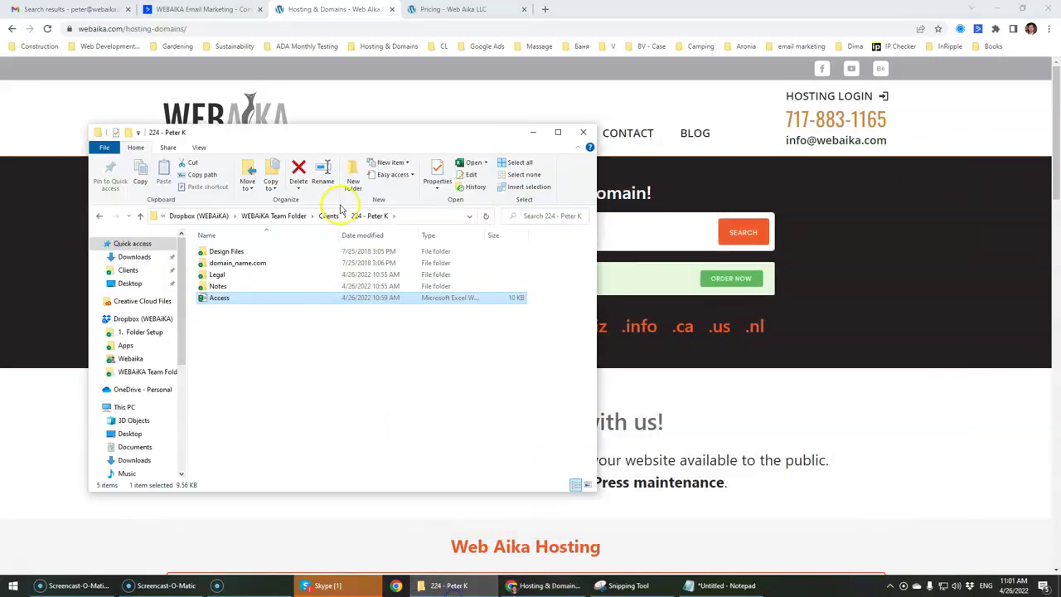
left_click(328, 216)
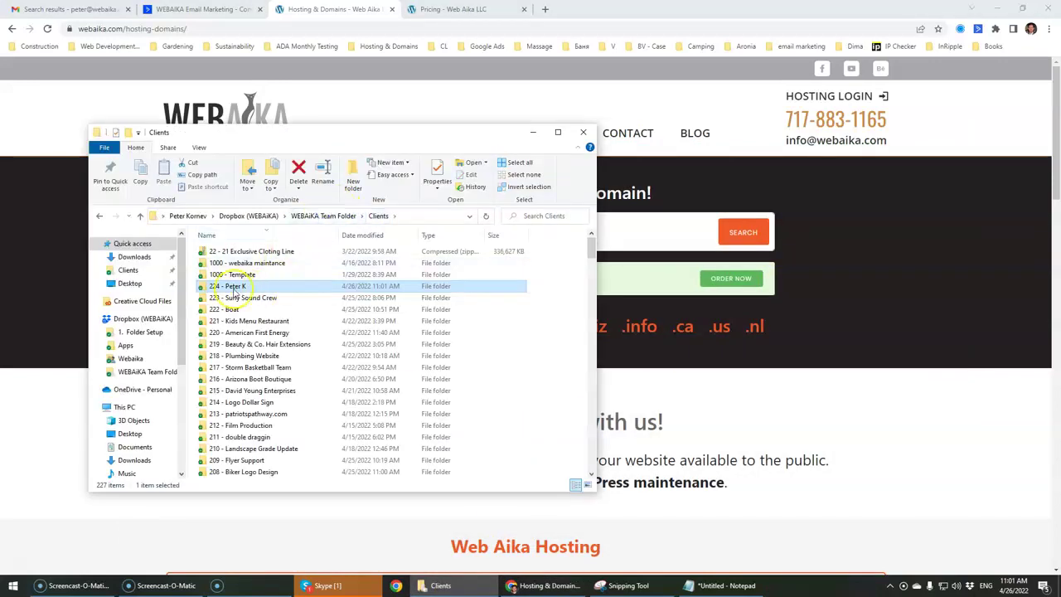
key("Delete")
key("Return")
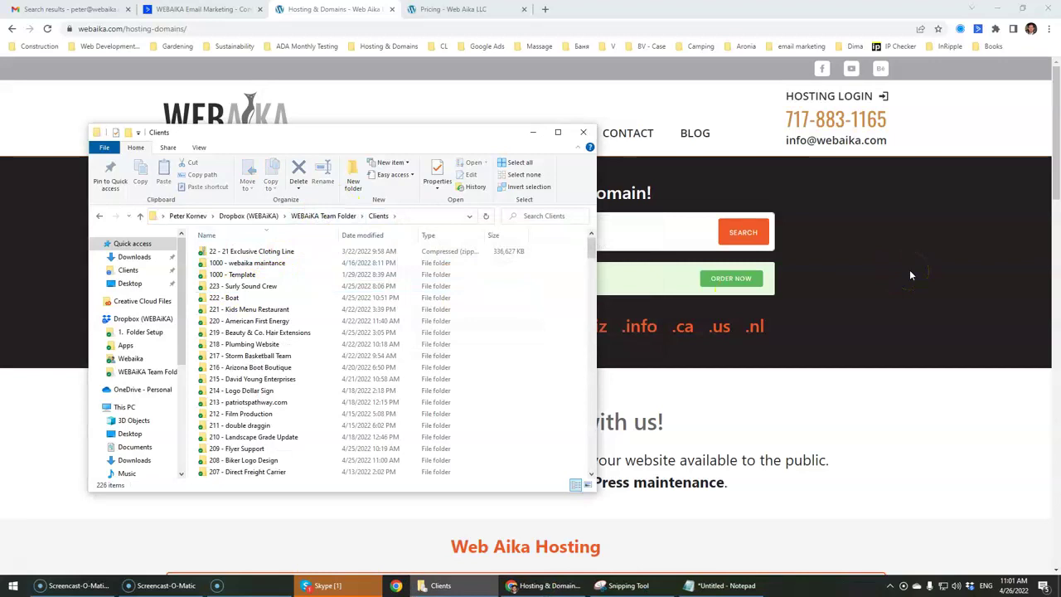
left_click(533, 136)
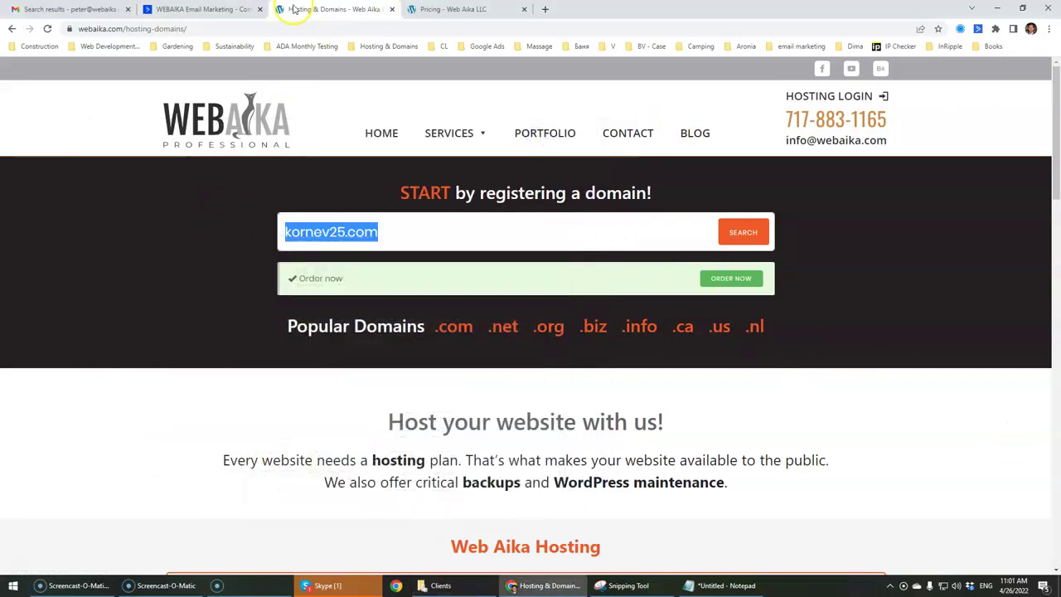